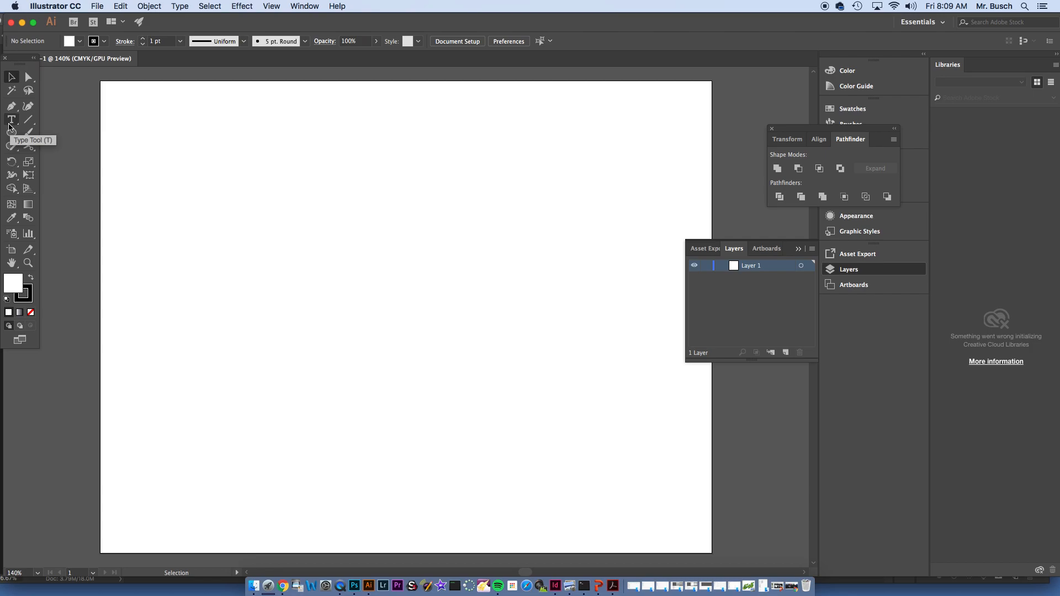
- Create an area text box about 481 by 266 pt near the artboard's centre and set its placeholder text to the MetaPlusBold- font
left_click(10, 120)
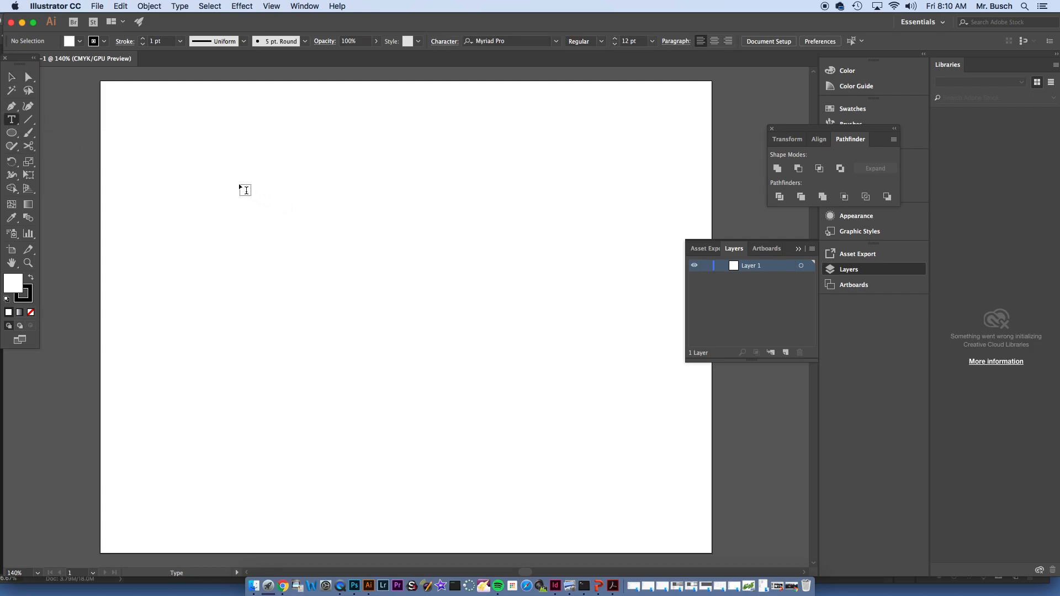
left_click_drag(238, 204, 611, 412)
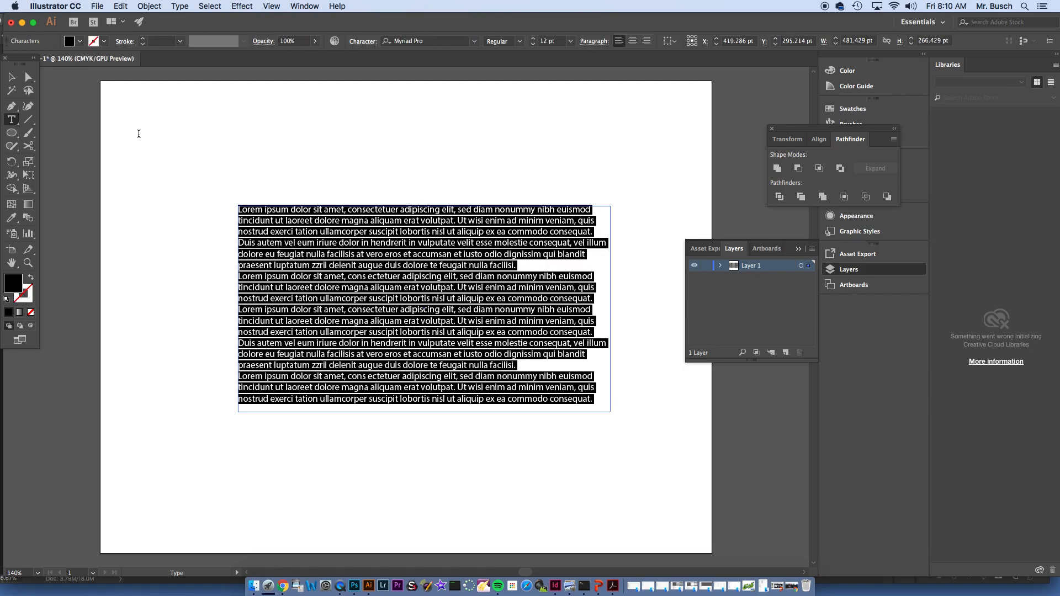
left_click(474, 41)
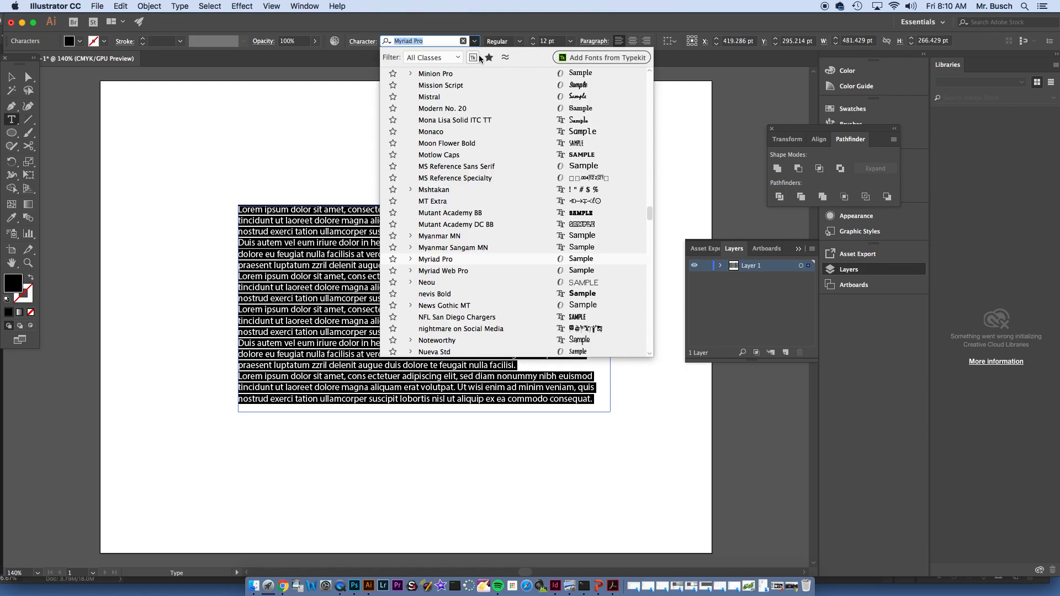
left_click(499, 157)
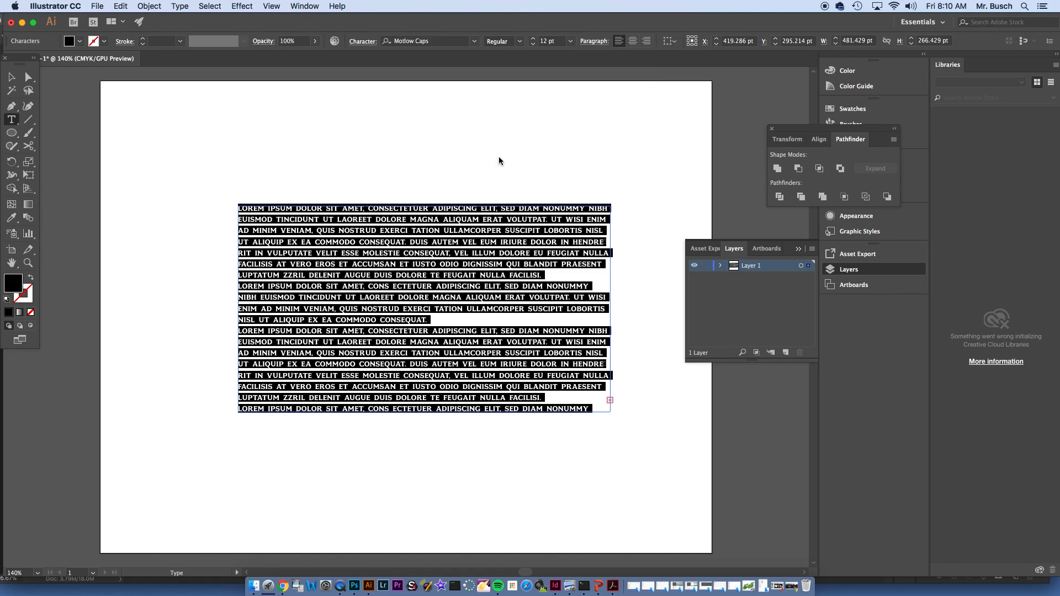
left_click(474, 40)
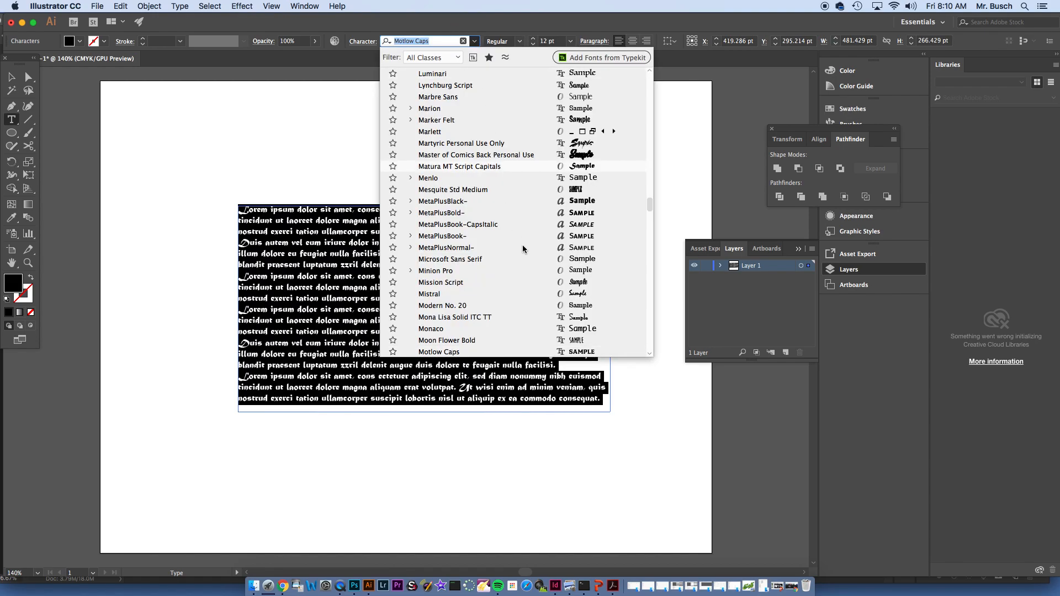
left_click(544, 213)
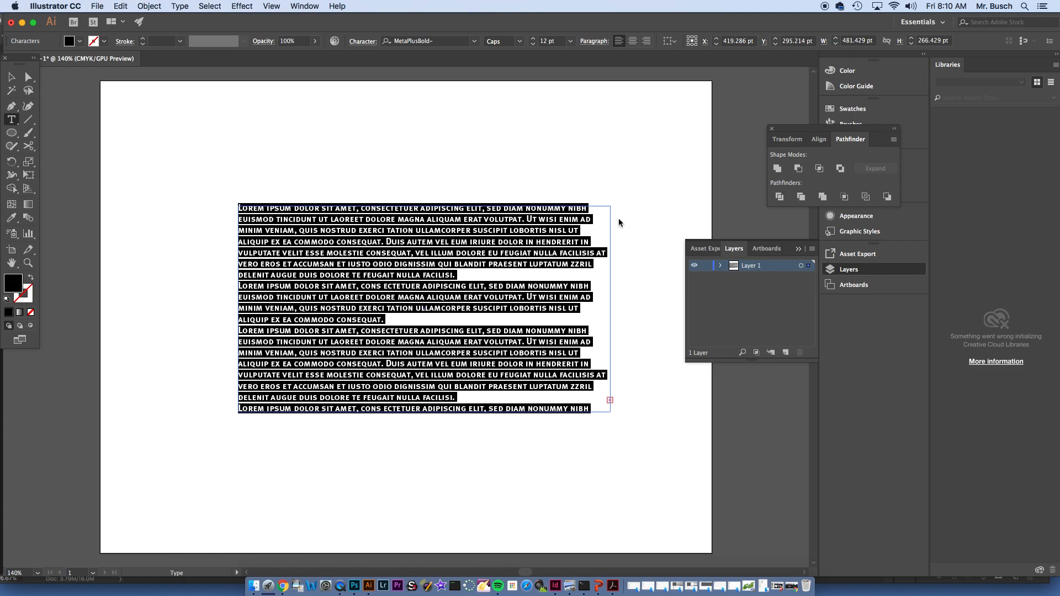
- Replace the placeholder text with 919 and enlarge it to 292 pt so it nearly spans the text box's width
key("BackSpace")
type("919")
key("super+a")
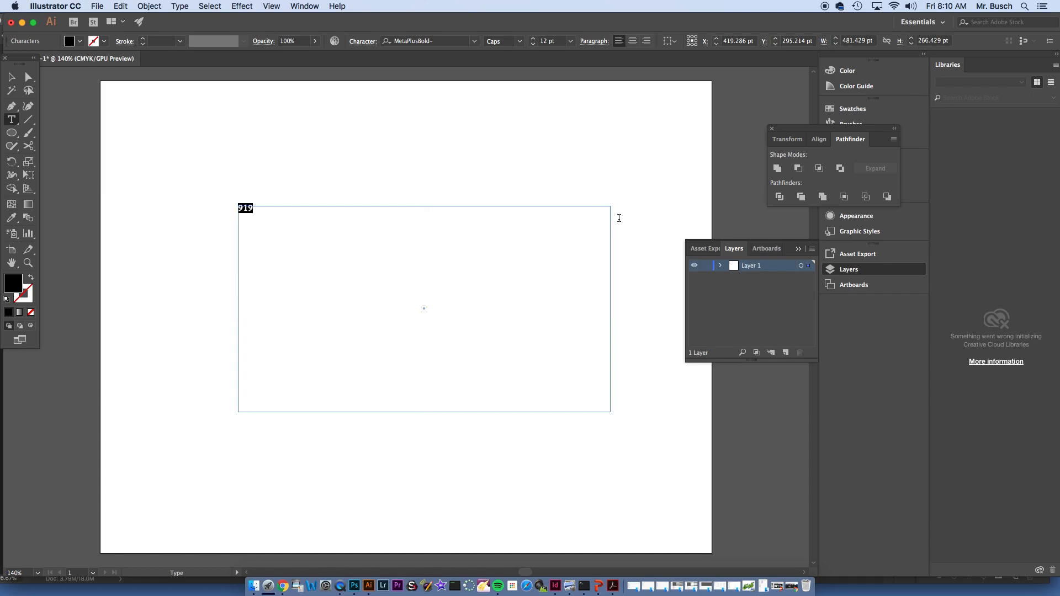
key("super")
key("super+shift+period")
key("super+shift+period")
key("super+shift+period")
key("super+shift+period")
key("super+shift+period")
key("super+shift+period")
key("super+shift+period")
key("super+shift+period")
key("super+shift+period")
key("super+shift+period")
key("super+shift+period")
key("super+shift+period")
key("super+shift+period")
key("super+shift+period")
key("super+shift+period")
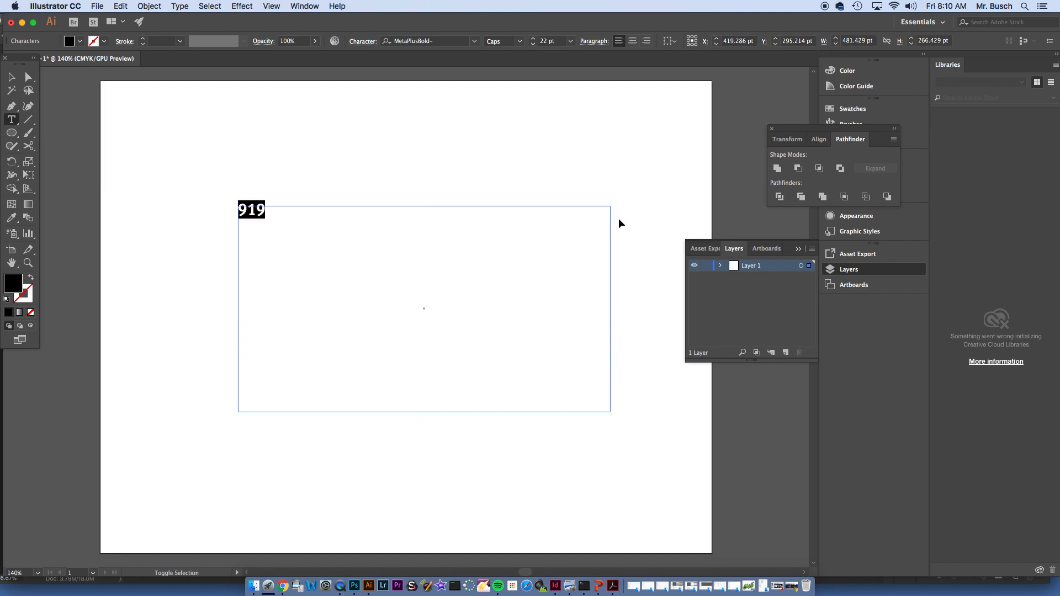
key("super+shift+period")
key("super+shift+period")
key("super+shift+period")
key("super+shift+period")
key("super+shift+period")
key("super+shift+period")
key("super+shift+period")
key("super+shift+period")
key("super+shift+period")
key("super+shift+period")
key("super+shift+period")
key("super+shift+period")
key("super+shift+period")
key("super+shift+period")
key("super+shift+period")
key("super+shift+period")
key("super+shift+period")
key("super+shift+period")
key("super+shift+period")
key("super+shift+period")
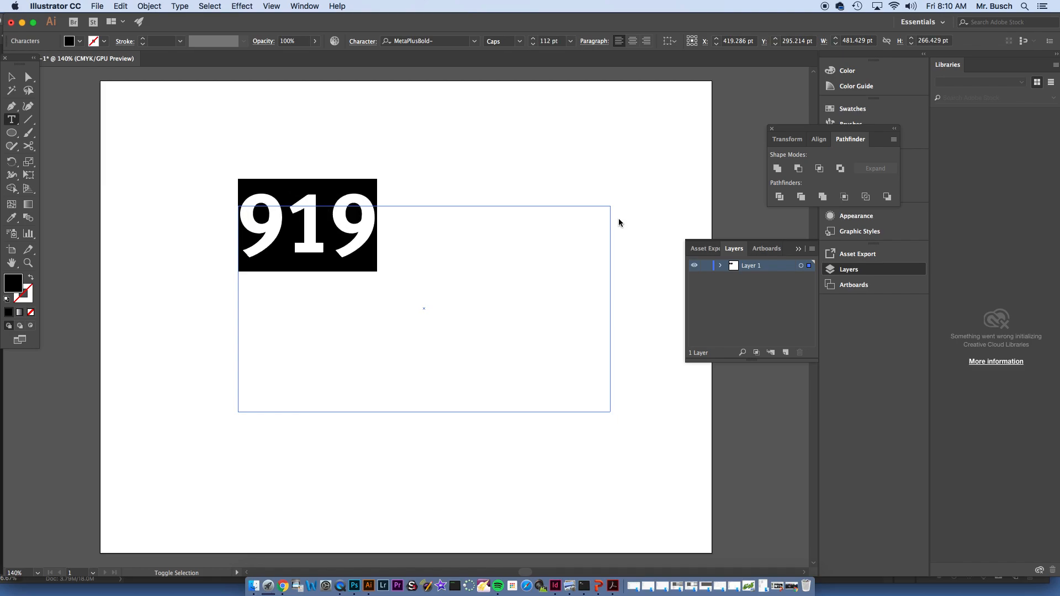
key("super+shift+period")
key("super+shift+period")
key("super+shift+period")
key("super+shift+period")
key("super+shift+period")
key("super+shift+period")
key("super+shift+period")
key("super+shift+period")
key("super+shift+period")
key("super+shift+period")
key("super+shift+period")
key("super+shift+period")
key("super+shift+period")
key("super+shift+period")
key("super+shift+period")
key("super+shift+period")
key("super+shift+period")
key("super+shift+period")
key("super+shift+period")
key("super+shift+period")
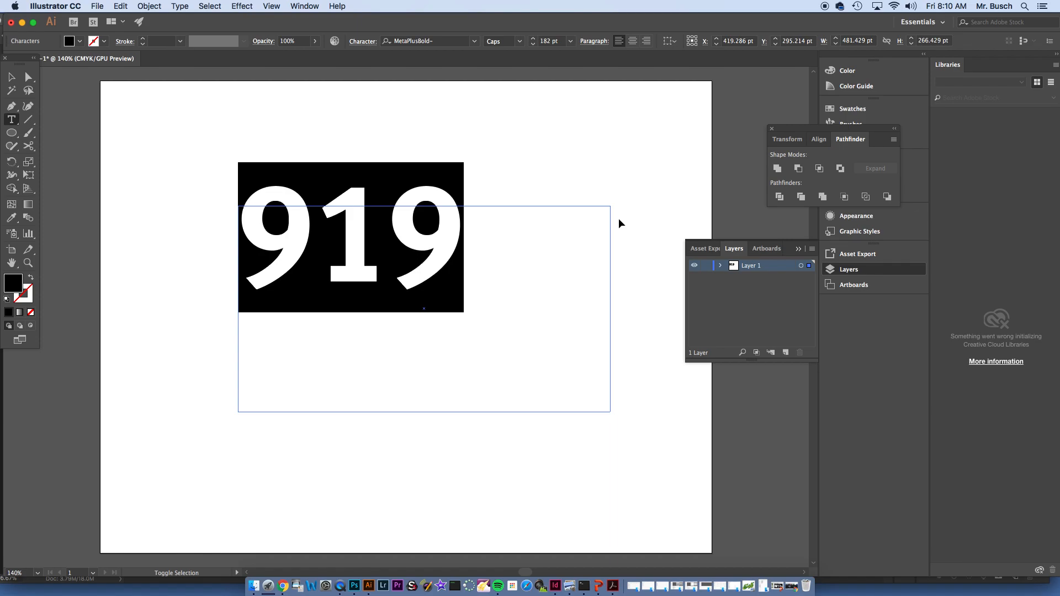
key("super+shift+period")
key("super+shift+period")
key("super+shift+period")
key("super+shift+period")
key("super+shift+period")
key("super+shift+period")
key("super+shift+period")
key("super+shift+period")
key("super+shift+period")
key("super+shift+period")
key("super+shift+period")
key("super+shift+period")
key("super+shift+period")
key("super+shift+period")
key("super+shift+period")
key("super+shift+period")
key("super+shift+period")
key("super+shift+period")
key("super+shift+period")
key("super+shift+period")
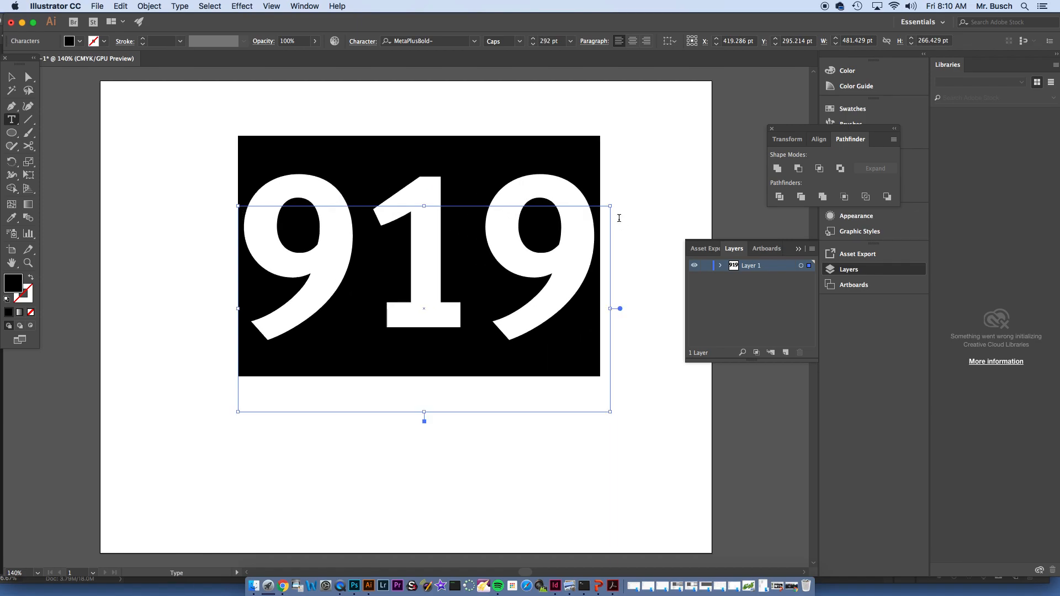
- Set the font of the 919 text to Rockwell Extra Bold
left_click(474, 42)
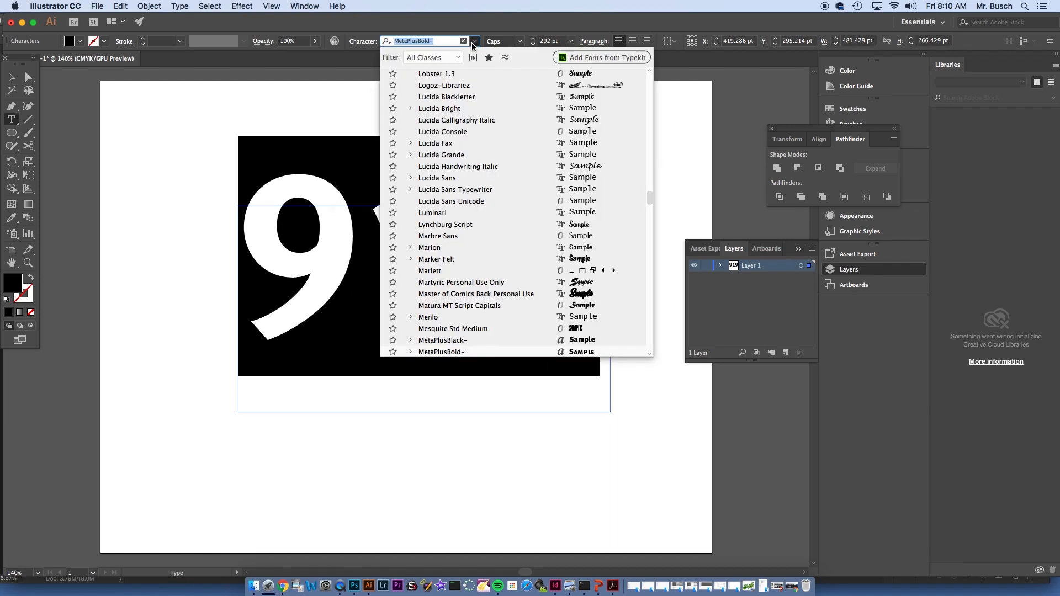
scroll(513, 271, "down", 5)
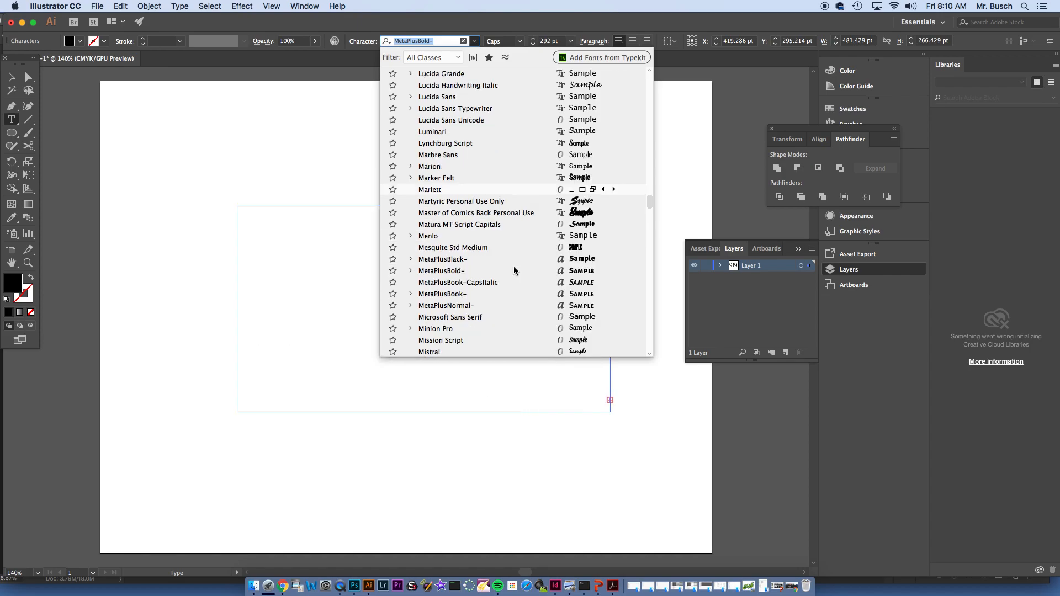
scroll(514, 270, "down", 12)
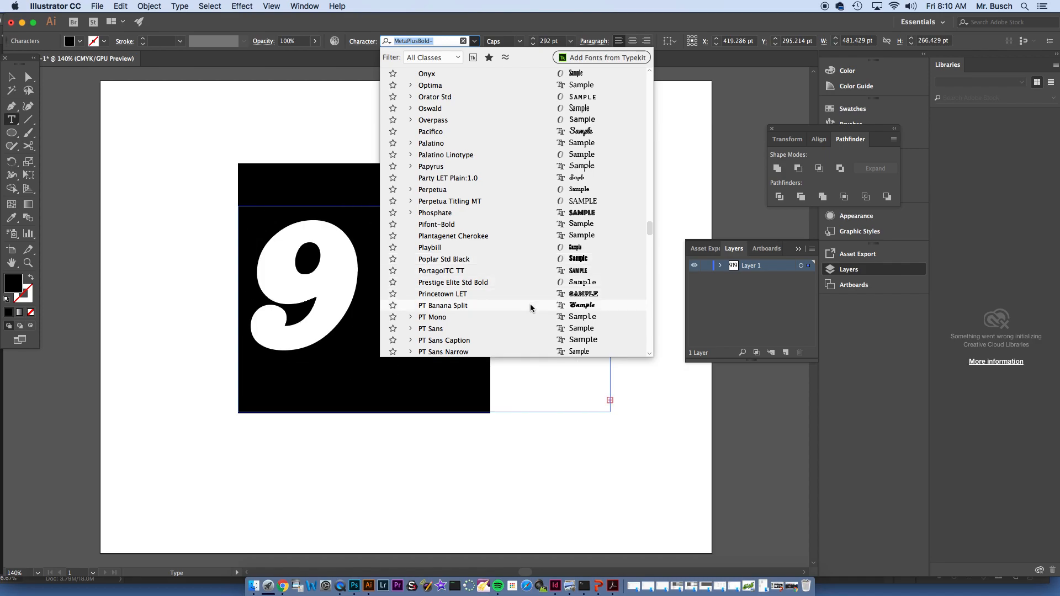
scroll(529, 280, "down", 5)
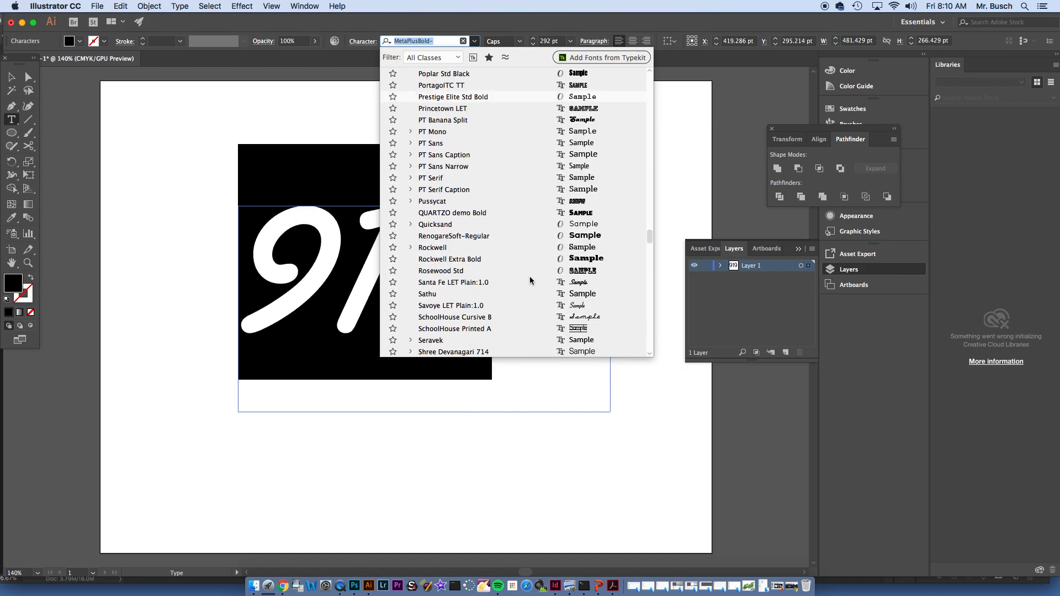
left_click(535, 259)
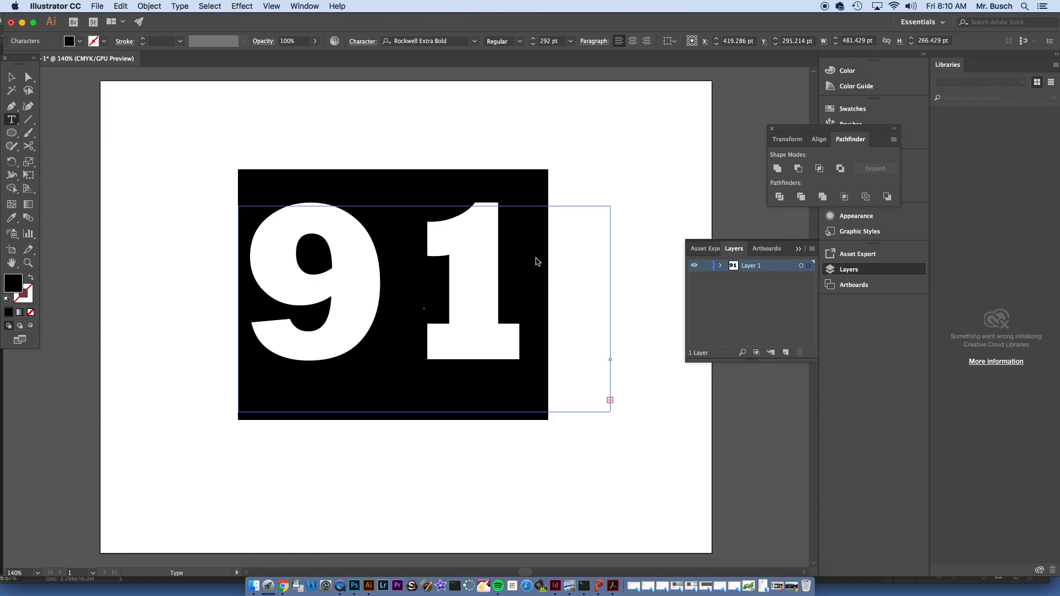
- Reduce the 919 text to 222 pt so all three digits fit inside the text box
key("alt+shift+super+comma")
key("alt+shift+super+comma")
key("alt+shift+super+comma")
key("alt+shift+super+comma")
key("alt+shift+super+comma")
key("alt+shift+super+comma")
key("alt+shift+super+comma")
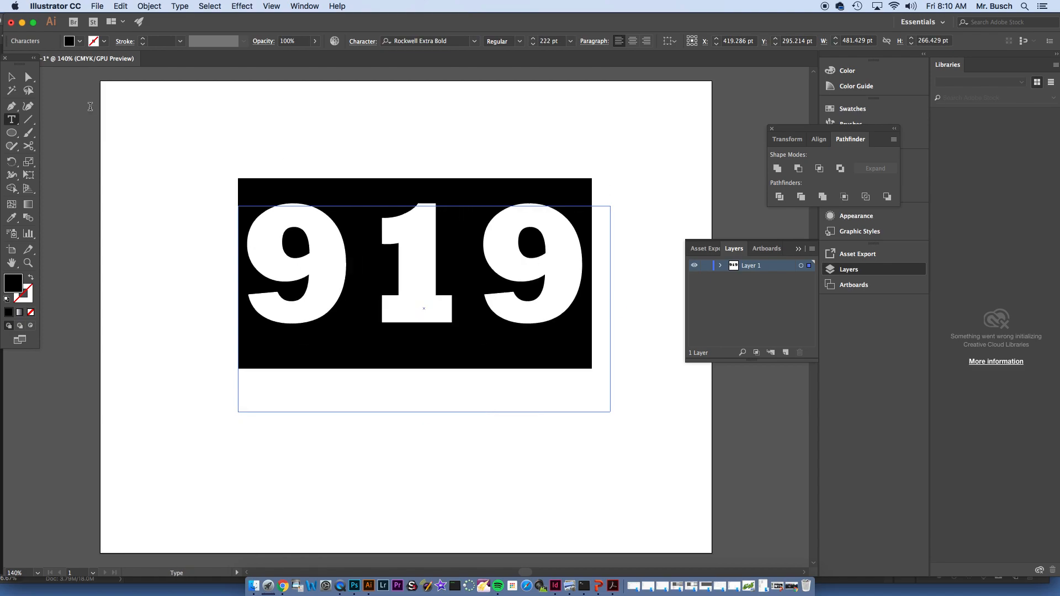
- Tighten the tracking of the whole 919 text until only narrow gaps separate the digits
left_click(11, 78)
double_click(327, 262)
key("shift+super")
key("alt+Left")
key("alt+Left")
key("alt+Left")
key("alt+Left")
key("alt+Left")
key("alt+Left")
key("alt+Left")
key("alt+Left")
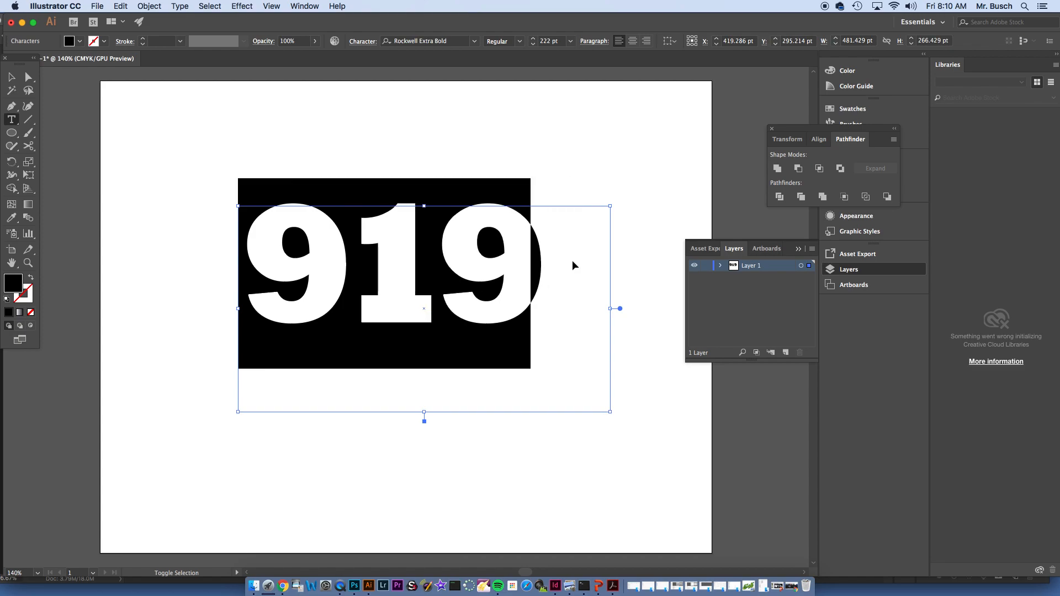
- Try much tighter tracking that makes the 919 digits overlap heavily, and loosen it back to narrow gaps
key("alt+Left")
key("alt+Left")
key("alt+Left")
key("alt+Left")
key("alt+Left")
key("alt+Left")
key("alt+Left")
key("alt+Left")
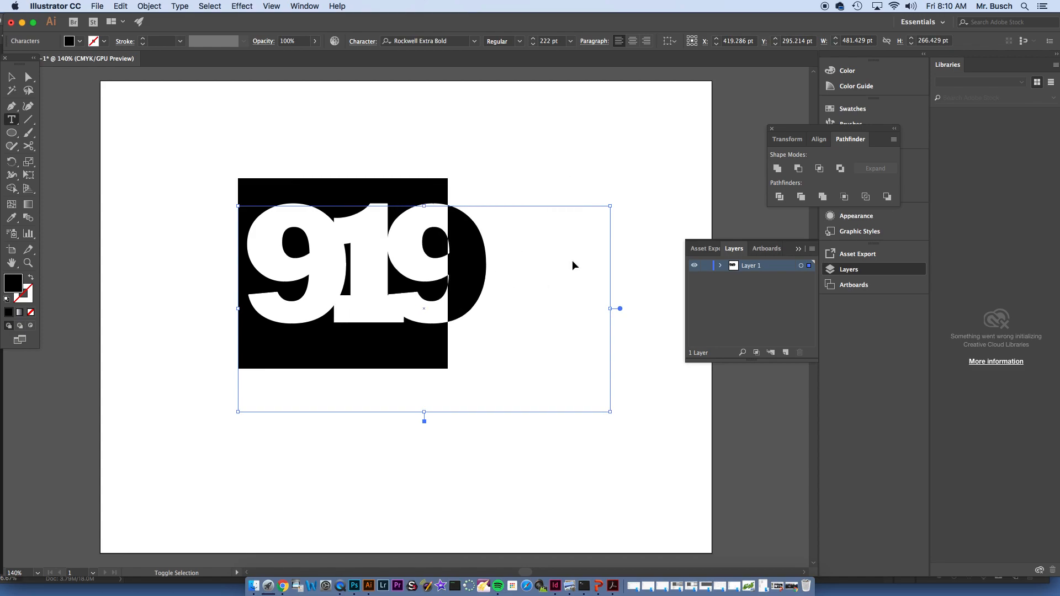
key("alt+Right")
key("alt+Right")
key("alt+Right")
key("alt+Right")
key("alt+Right")
key("alt+Right")
key("alt+Right")
key("alt+Right")
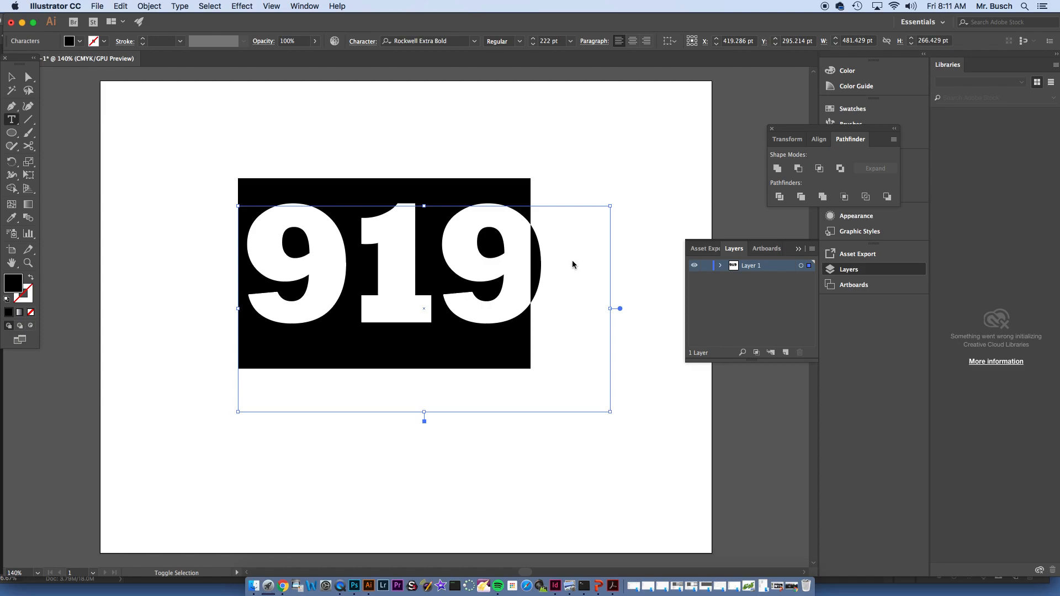
- Tighten the tracking of the 919 text until neighbouring digits slightly overlap
key("alt+Left")
key("alt+Left")
key("alt+Left")
key("alt+Left")
key("alt+Left")
key("alt+Left")
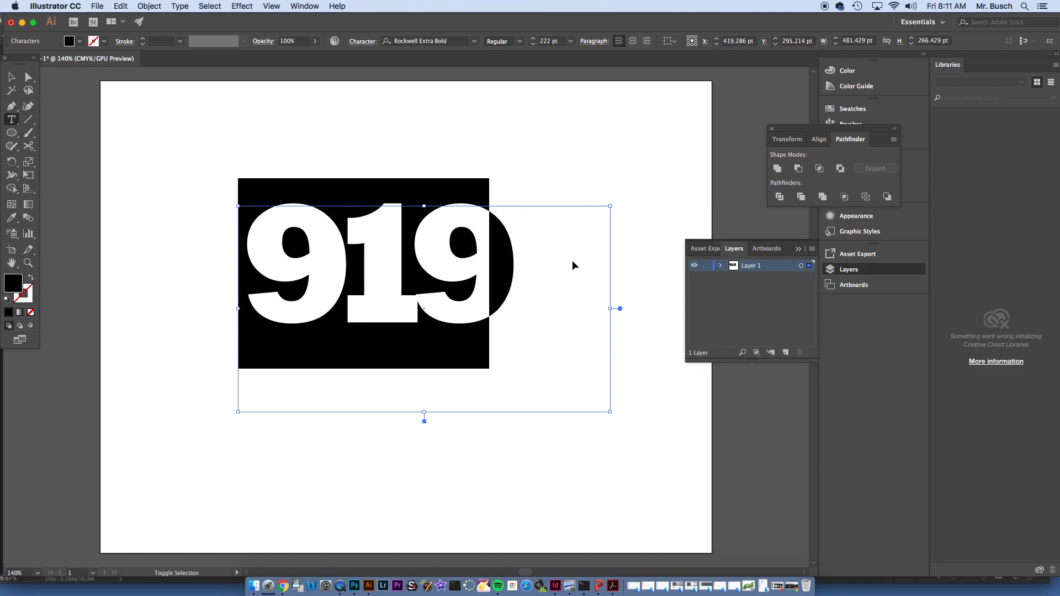
key("alt+Right")
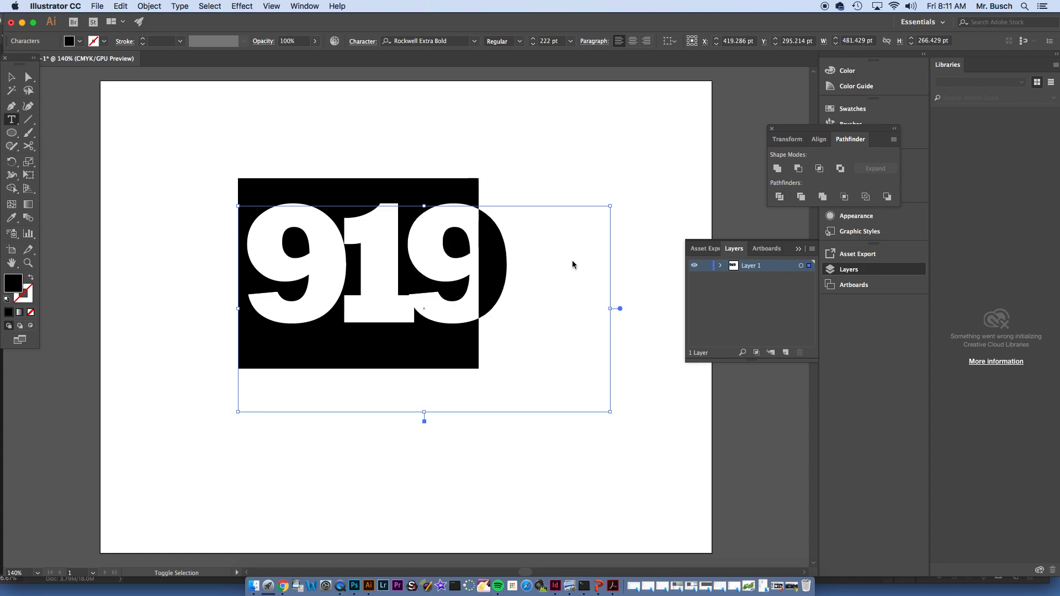
- Finish editing the text and move the 919 text box about 51 pt down and 16 pt to the right
left_click(11, 77)
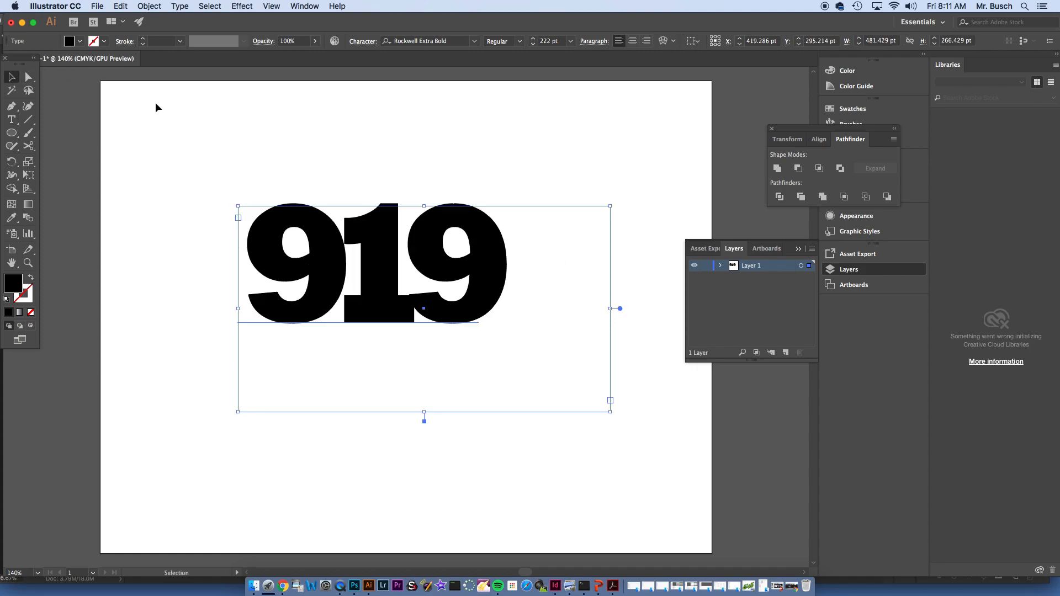
left_click(360, 172)
left_click_drag(377, 274, 390, 313)
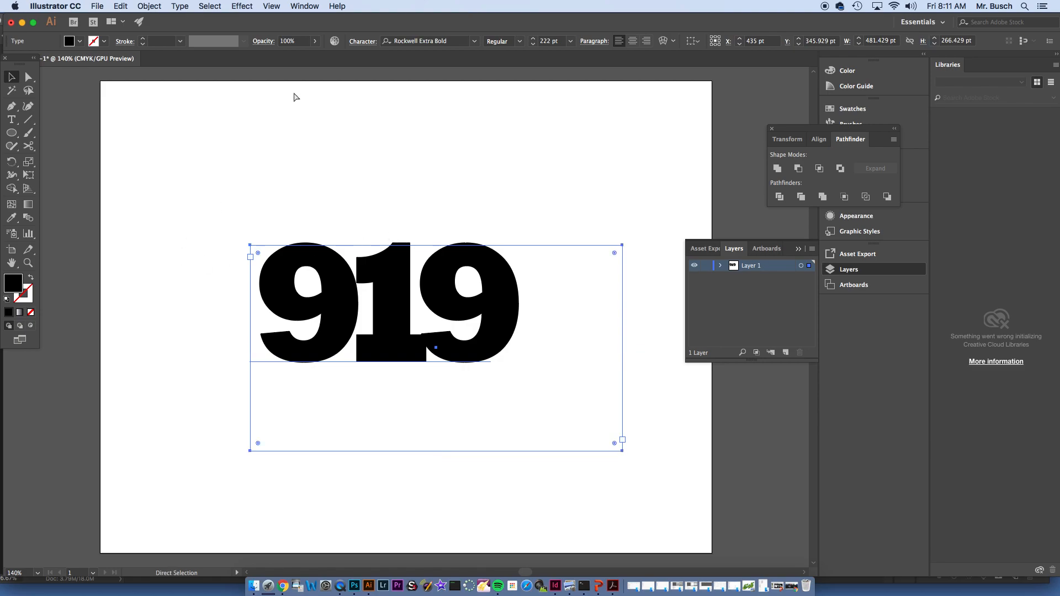
- Convert the 919 text to outlines and swap its fill and stroke, giving no fill and a black stroke
key("super+shift+o")
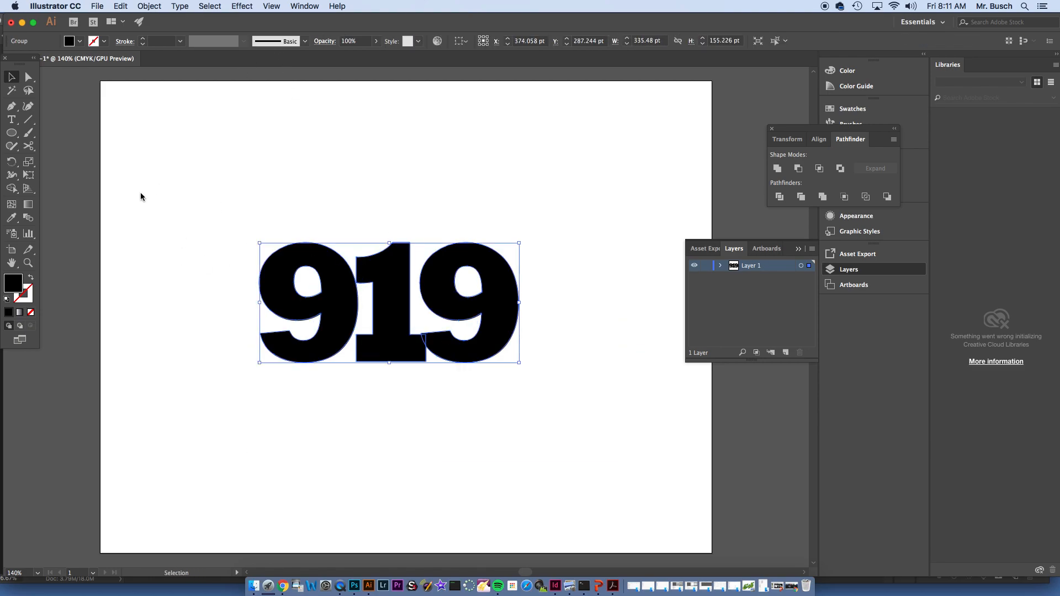
left_click(31, 282)
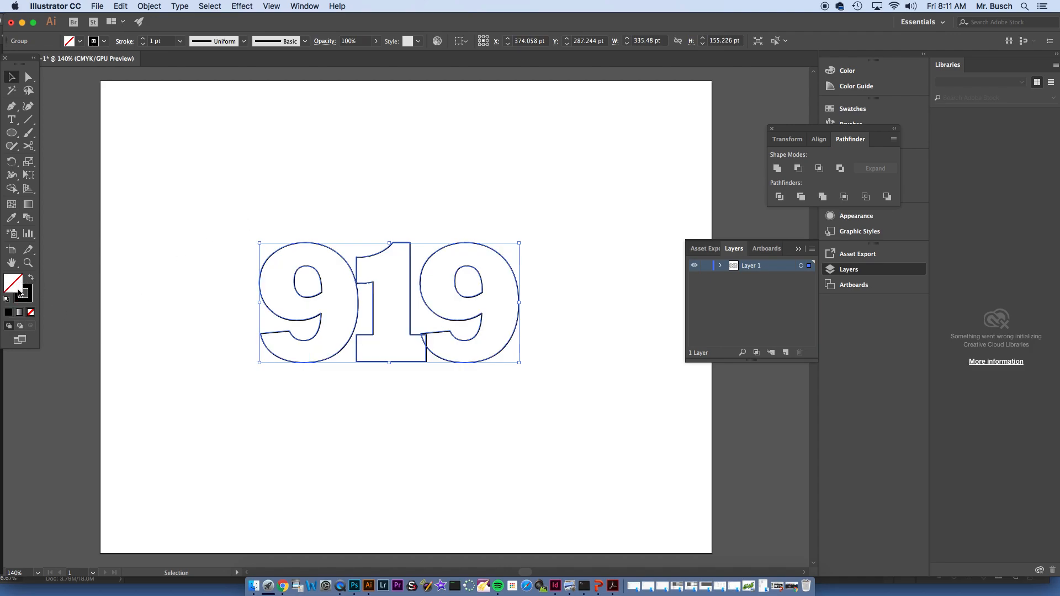
left_click(22, 292)
- Start an Offset Path on the 919 outlines with the preview on, and move the dialog clear of the digits
left_click(150, 6)
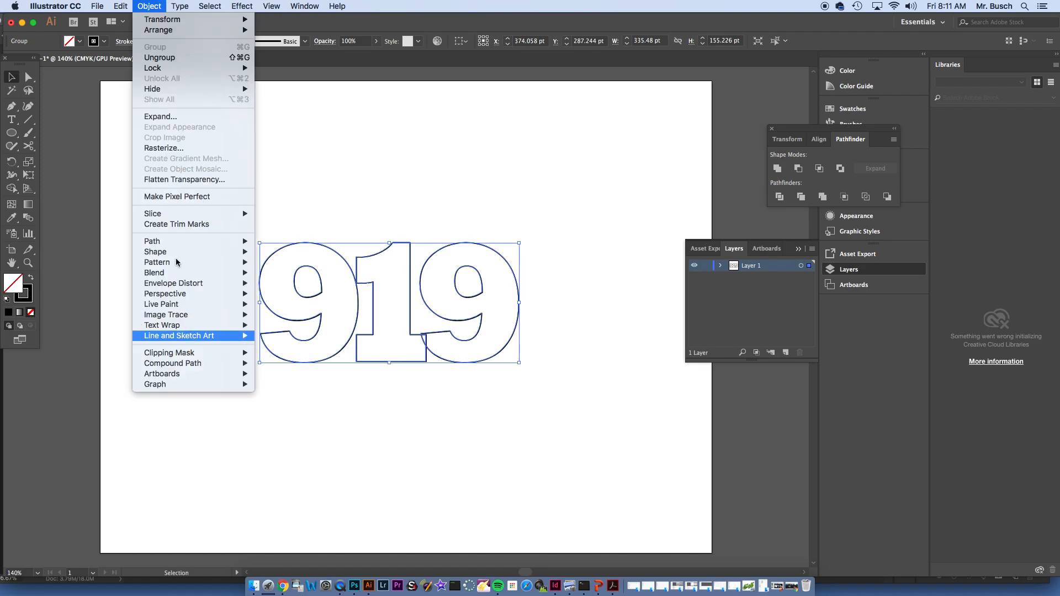
mouse_move(241, 241)
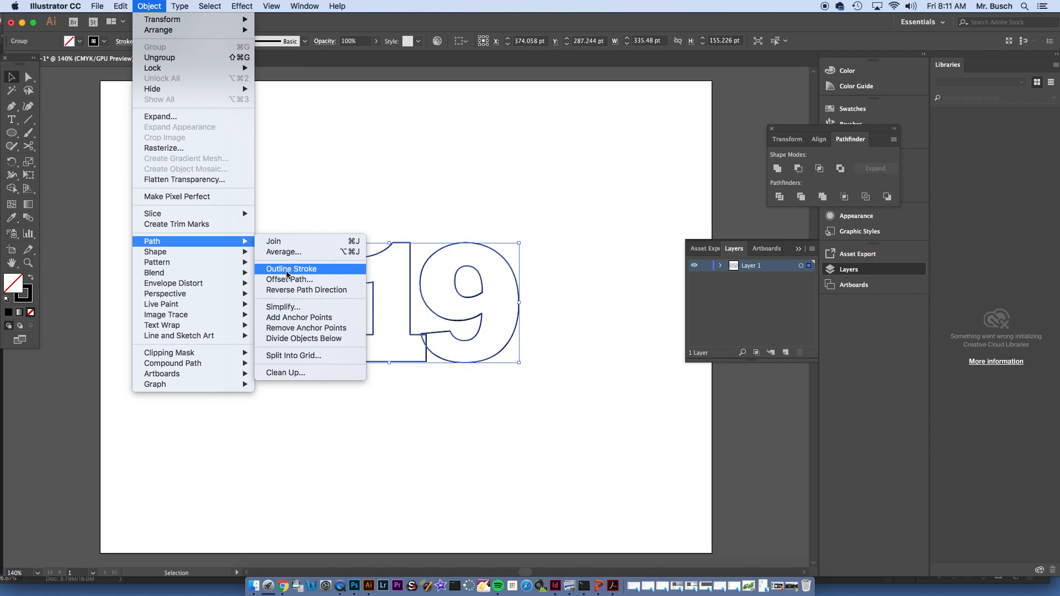
left_click(287, 279)
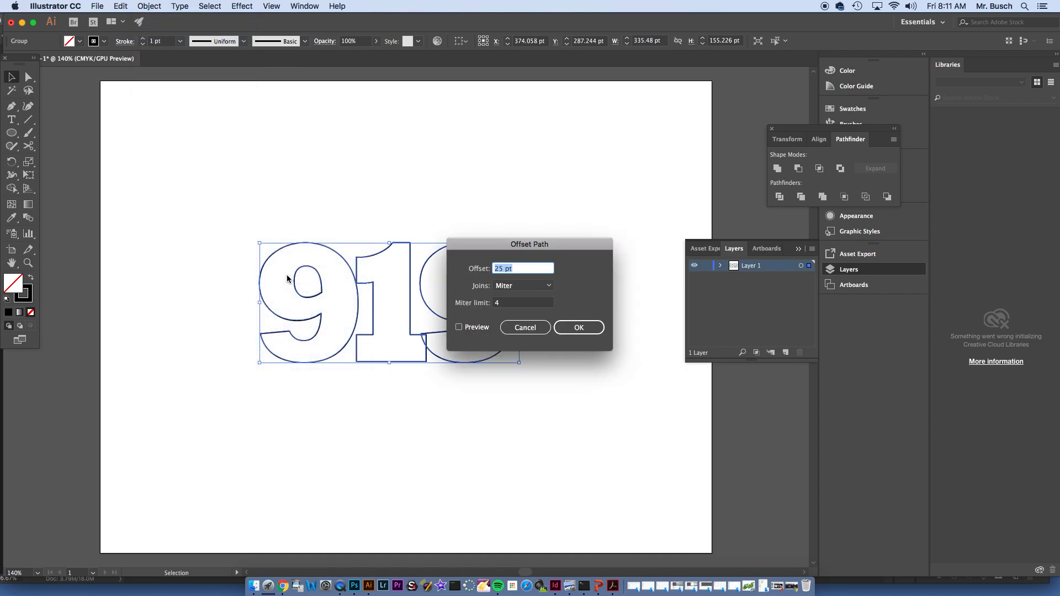
left_click(458, 327)
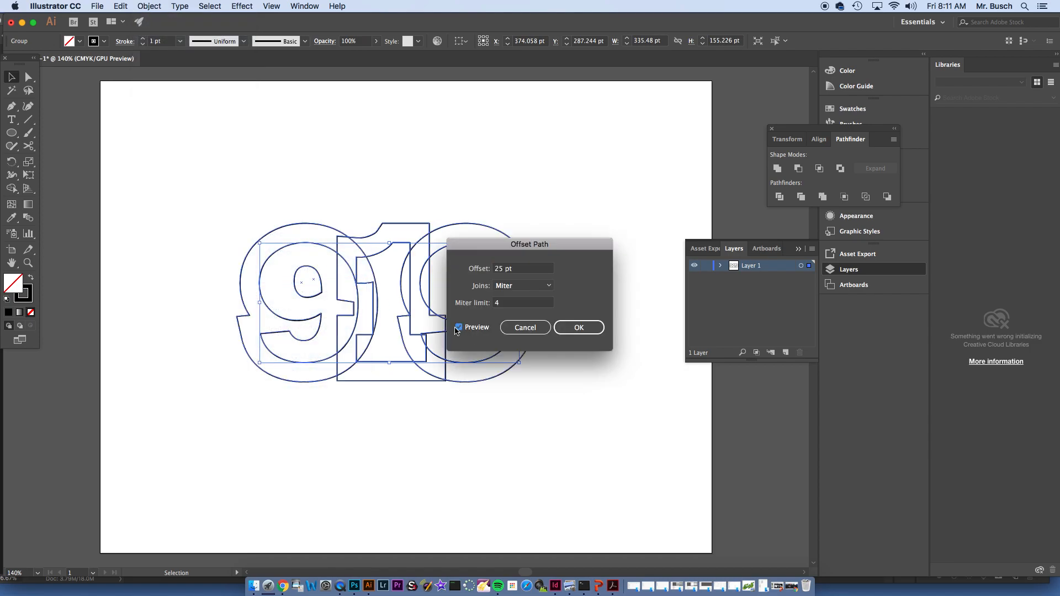
left_click_drag(488, 248, 644, 166)
double_click(665, 186)
- Try lowering the 919 path offset step by step to an inward offset of -10 pt
key("Down")
key("Down")
key("Down")
key("Down")
key("Down")
key("Down")
key("Down")
key("Down")
key("Down")
key("Down")
key("Down")
key("Down")
key("Down")
key("Down")
key("Down")
key("Down")
key("Down")
key("Down")
key("Down")
key("Down")
key("Down")
key("Down")
key("Down")
key("Down")
key("Down")
key("Down")
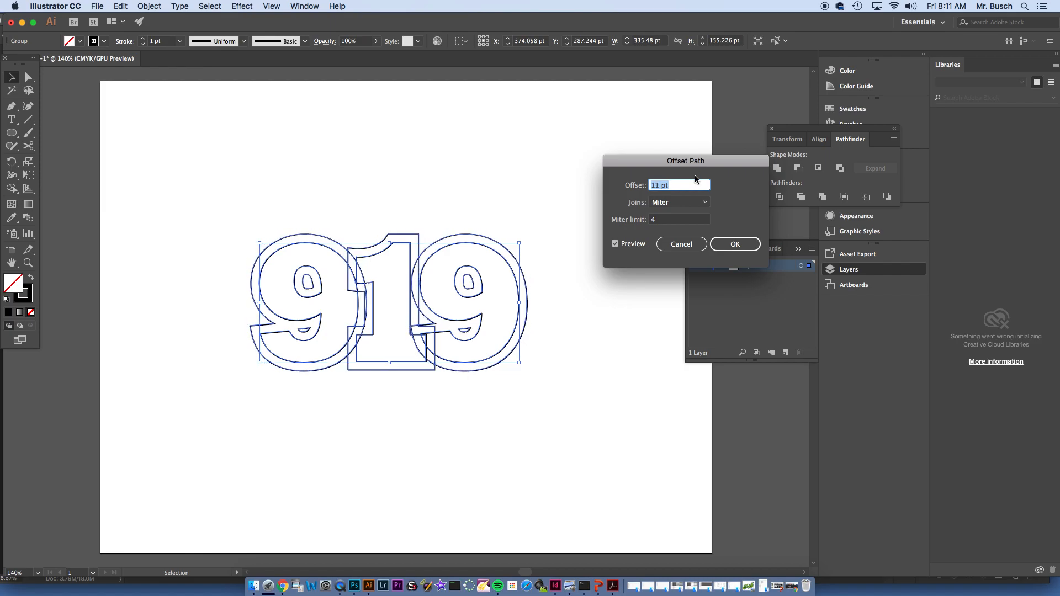
key("Down")
key("Down")
key("Down")
key("Down")
key("Down")
key("Down")
key("Down")
key("Down")
key("Down")
key("Down")
key("Down")
key("Down")
key("Down")
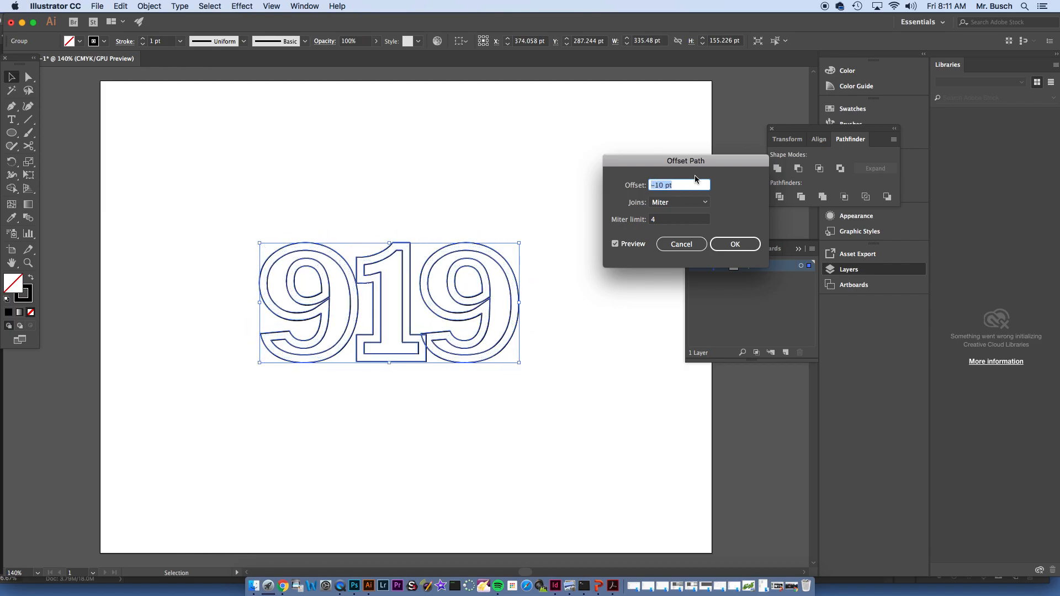
- Raise the offset to 11 pt outward with miter joins and apply it to the 919 outlines
key("Up")
key("Up")
key("Up")
key("Up")
key("Up")
key("Up")
key("Up")
key("Up")
key("Up")
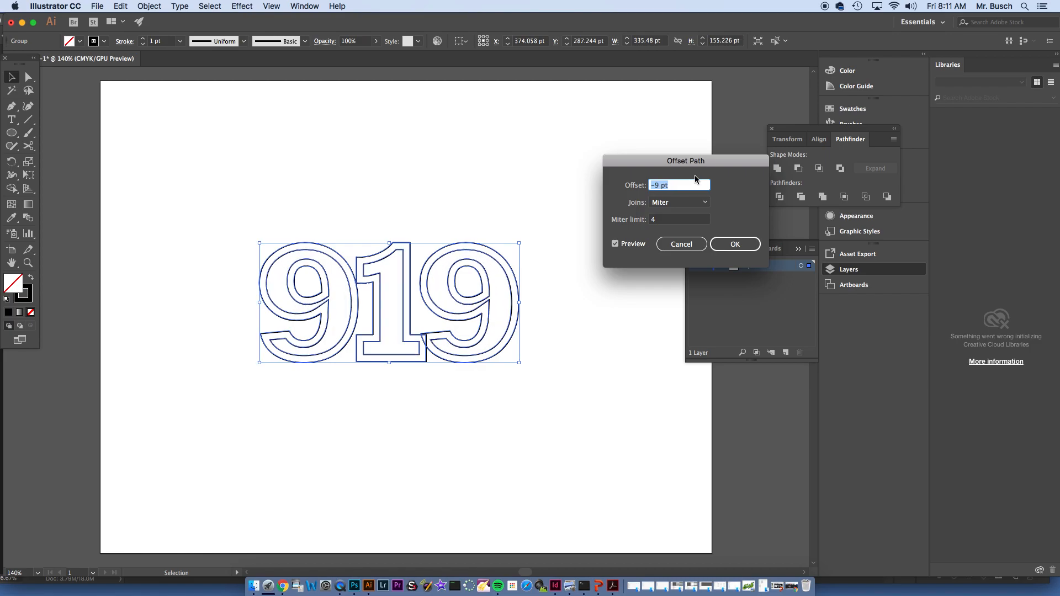
key("Up")
key("Up")
key("Up")
key("Up")
key("Up")
key("Up")
key("Up")
key("Up")
key("Up")
key("Up")
key("Up")
key("Up")
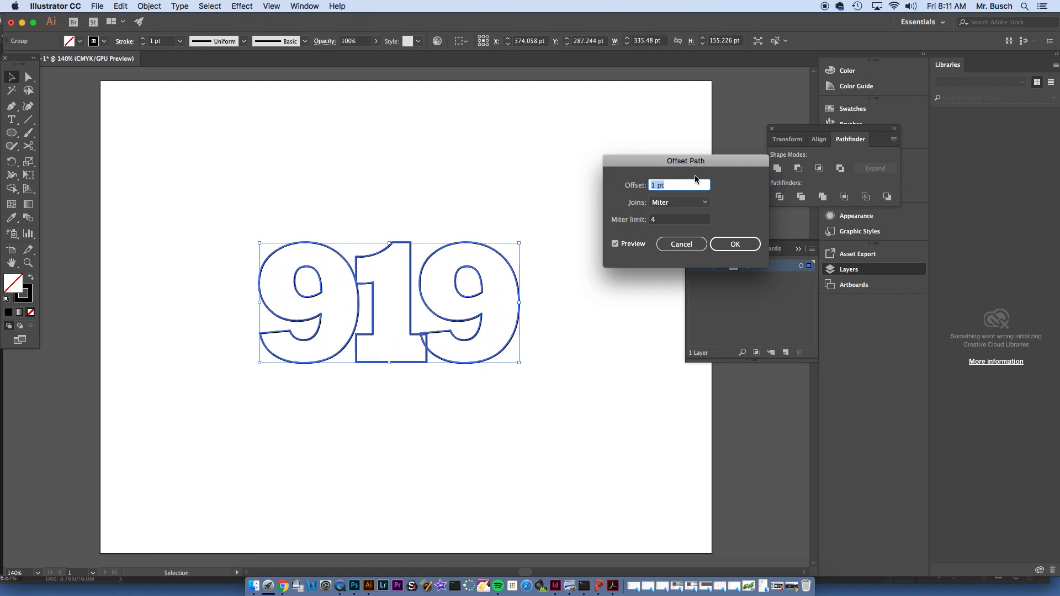
key("Up")
key("Up")
key("Up")
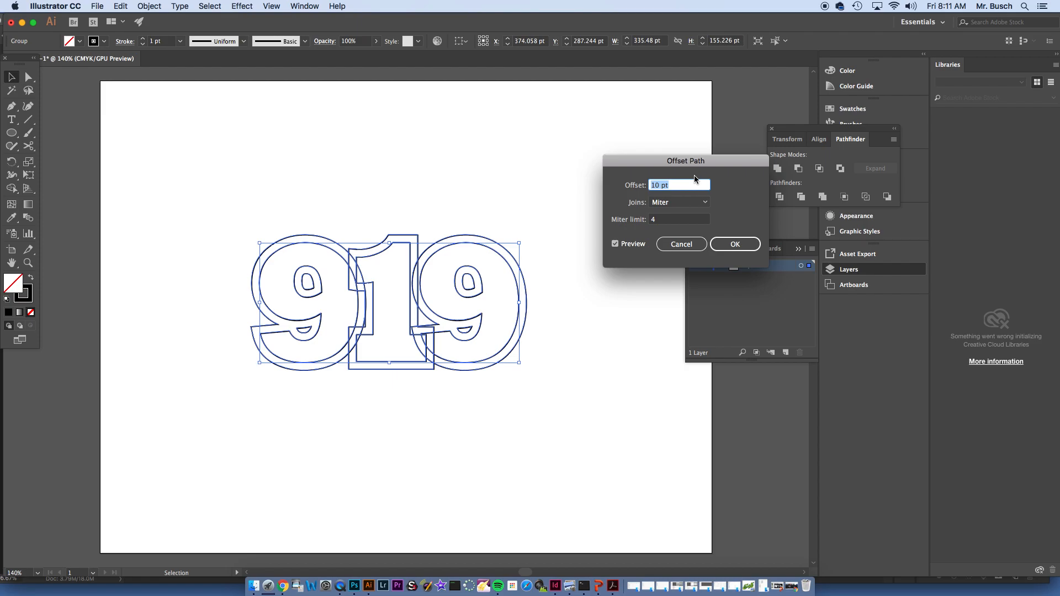
key("Up")
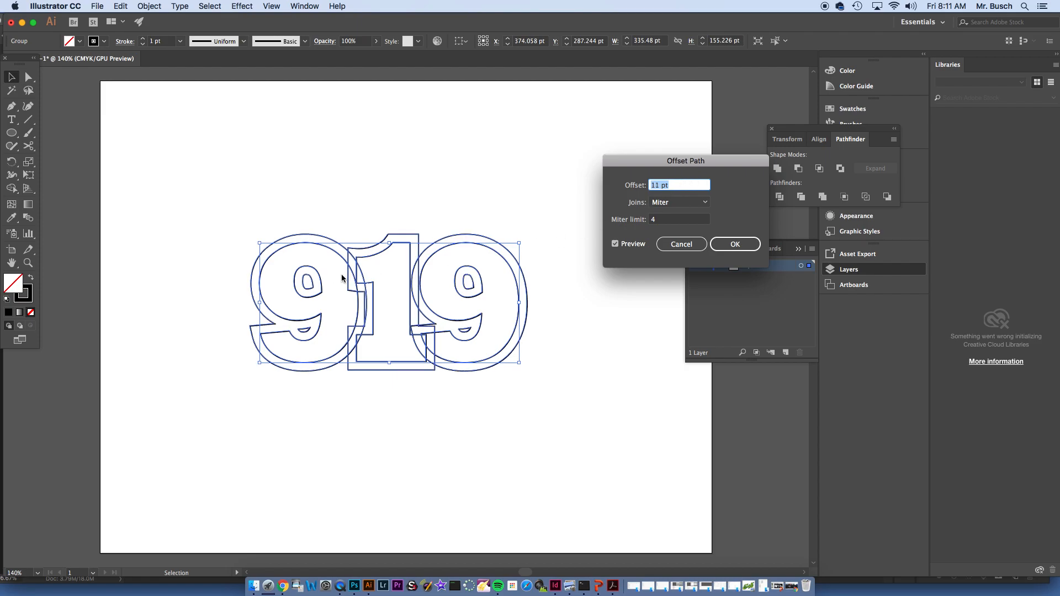
left_click(718, 244)
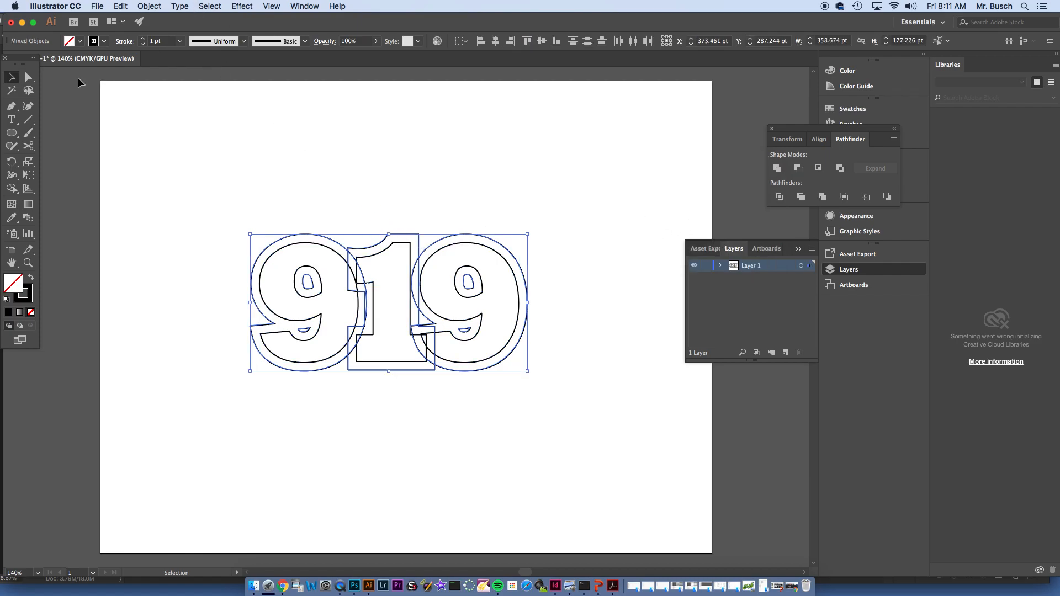
- Select the original outer path and upper counter of the first 9 and move them onto a new Layer 2
left_click(30, 79)
left_click(371, 180)
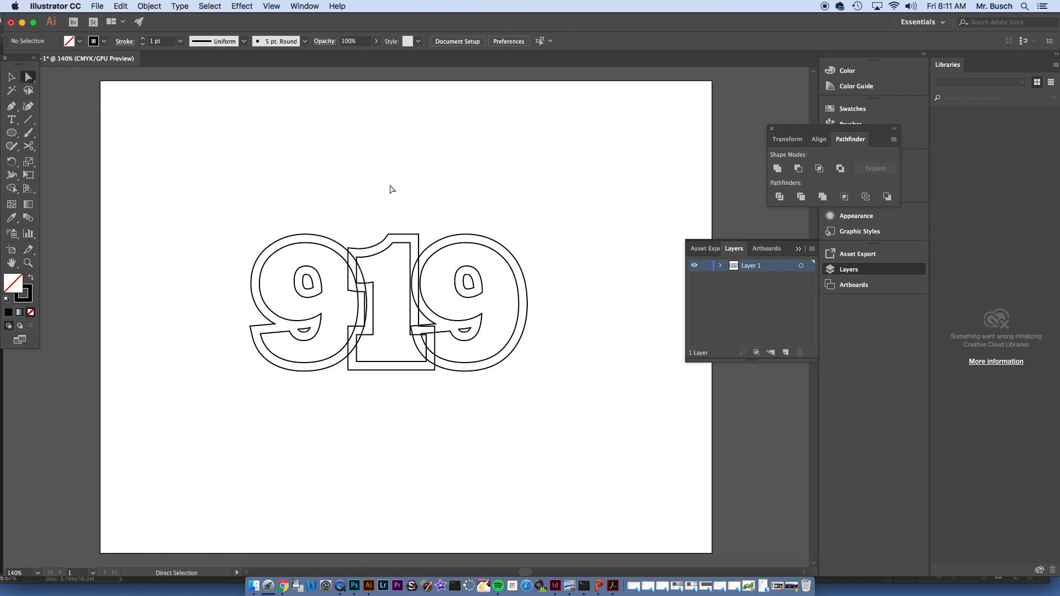
key("super+space")
left_click(387, 281)
left_click(387, 282)
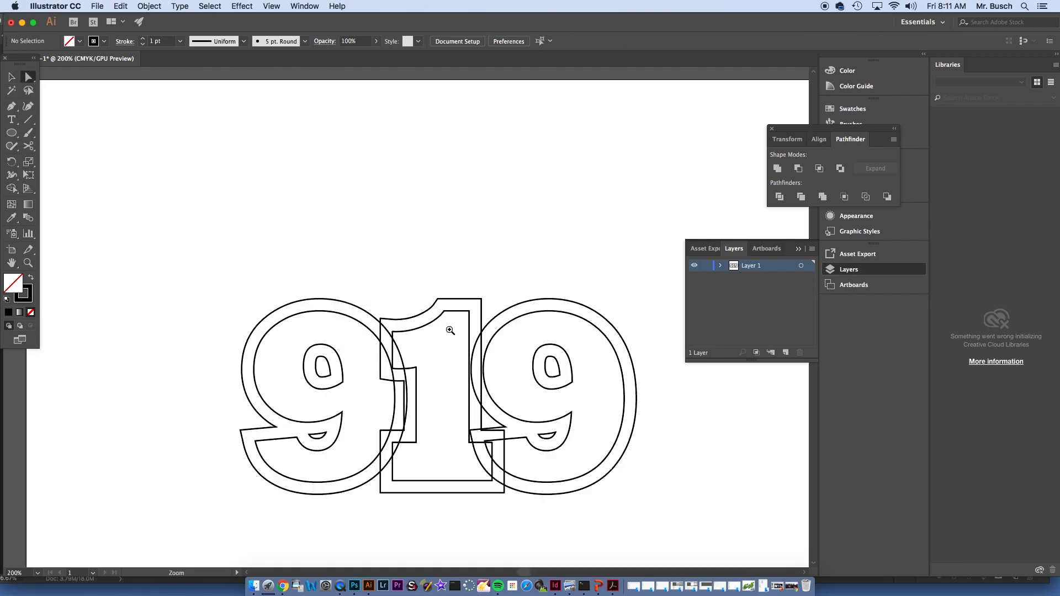
left_click(449, 332)
left_click(448, 331)
left_click_drag(435, 225, 433, 145)
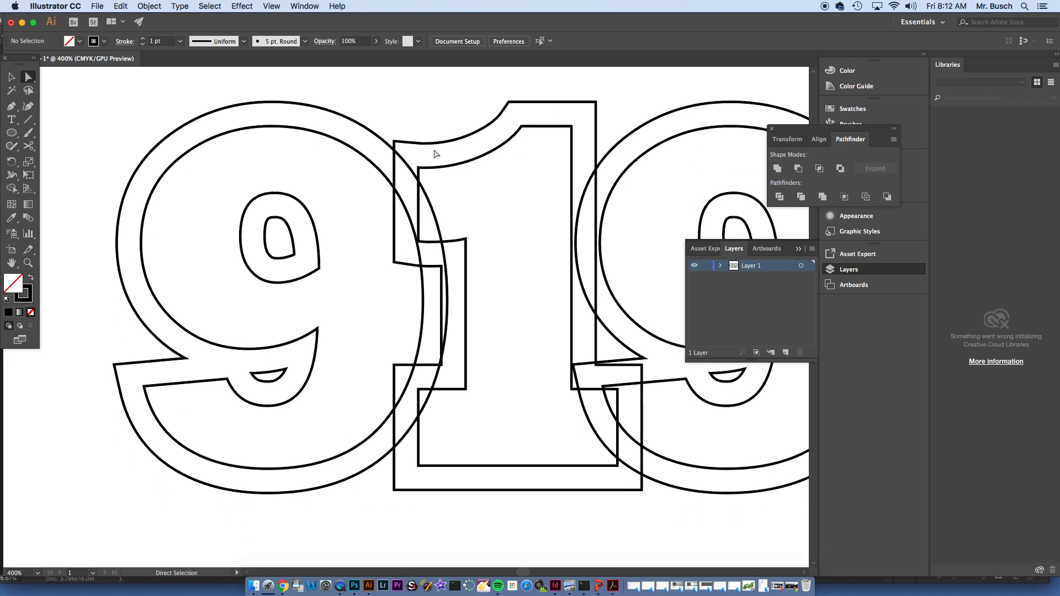
left_click(297, 128)
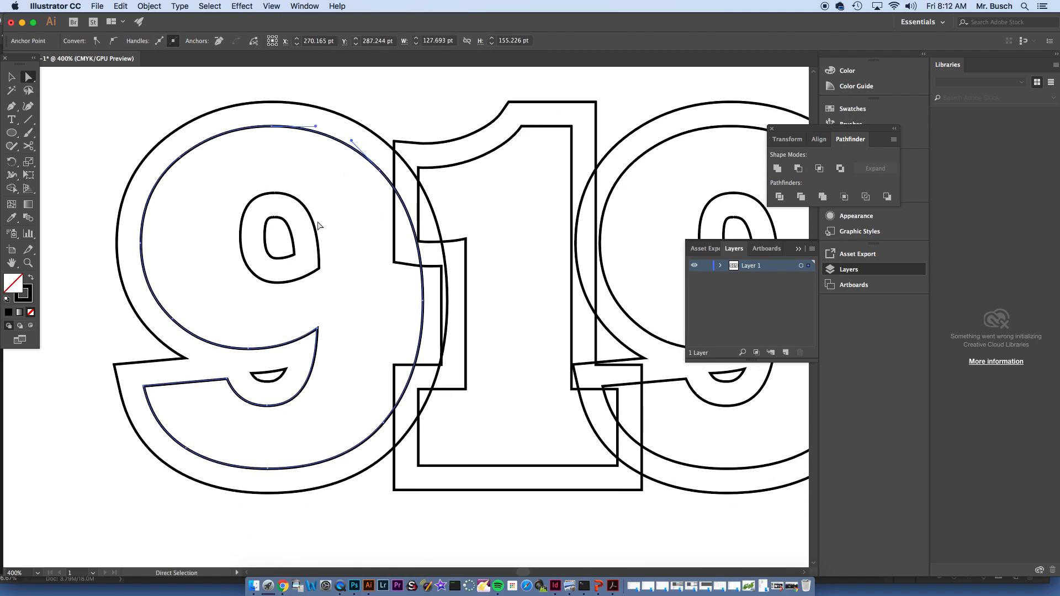
left_click(286, 194, "shift")
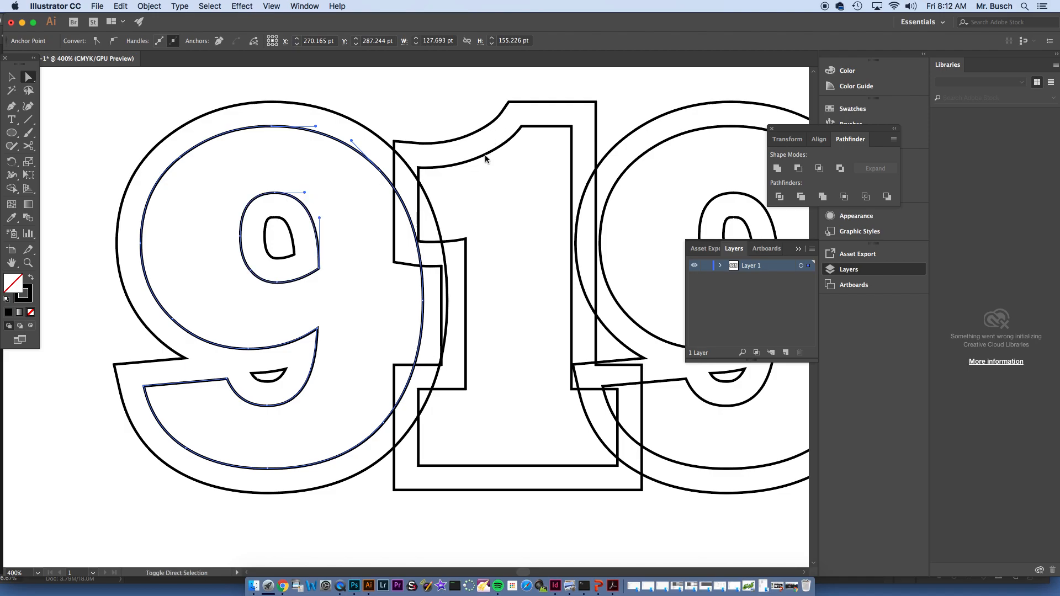
left_click(786, 352)
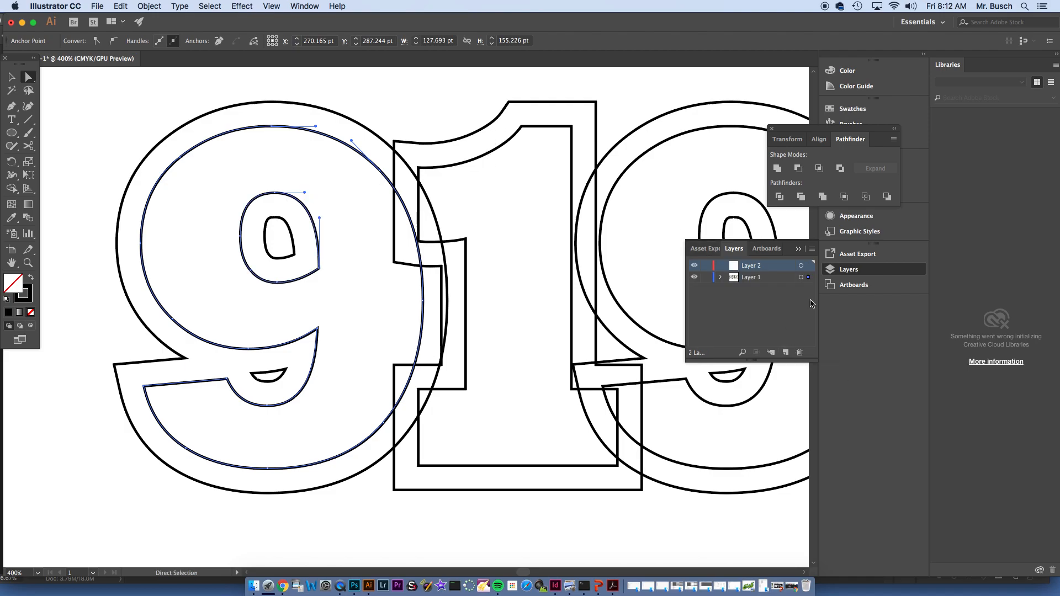
left_click_drag(809, 276, 809, 267)
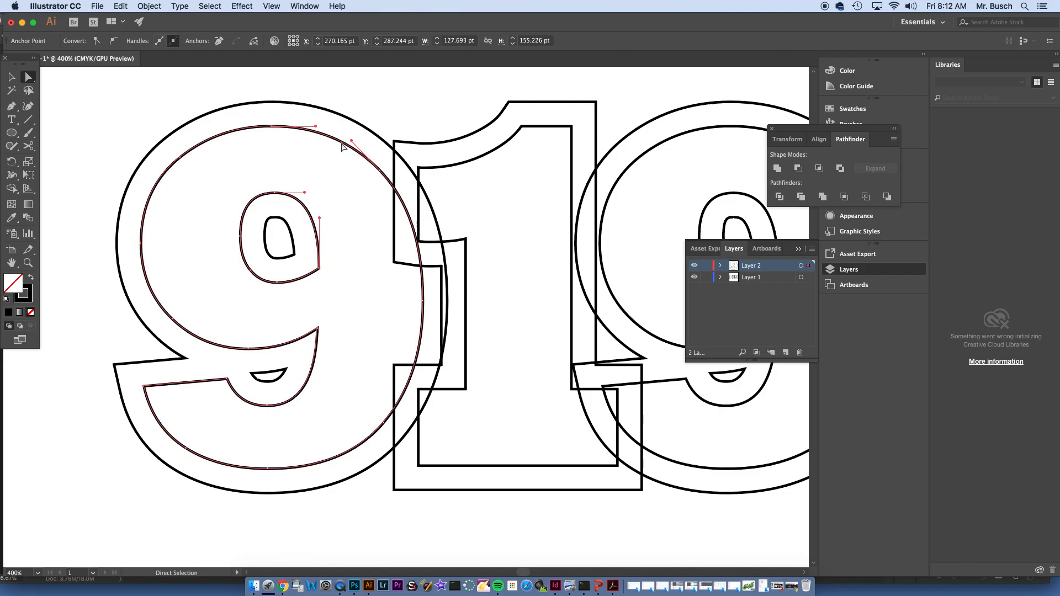
- Move the original path of the 1 and both original paths of the last 9 from Layer 1 to Layer 2
left_click(444, 167)
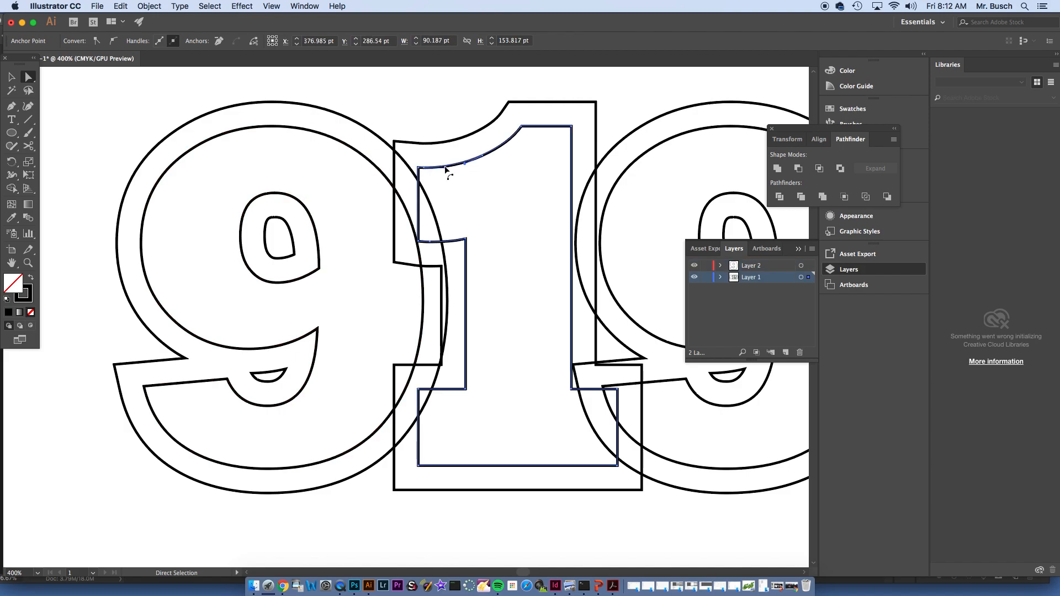
left_click_drag(808, 278, 808, 266)
scroll(614, 240, "right", 5)
left_click(573, 138)
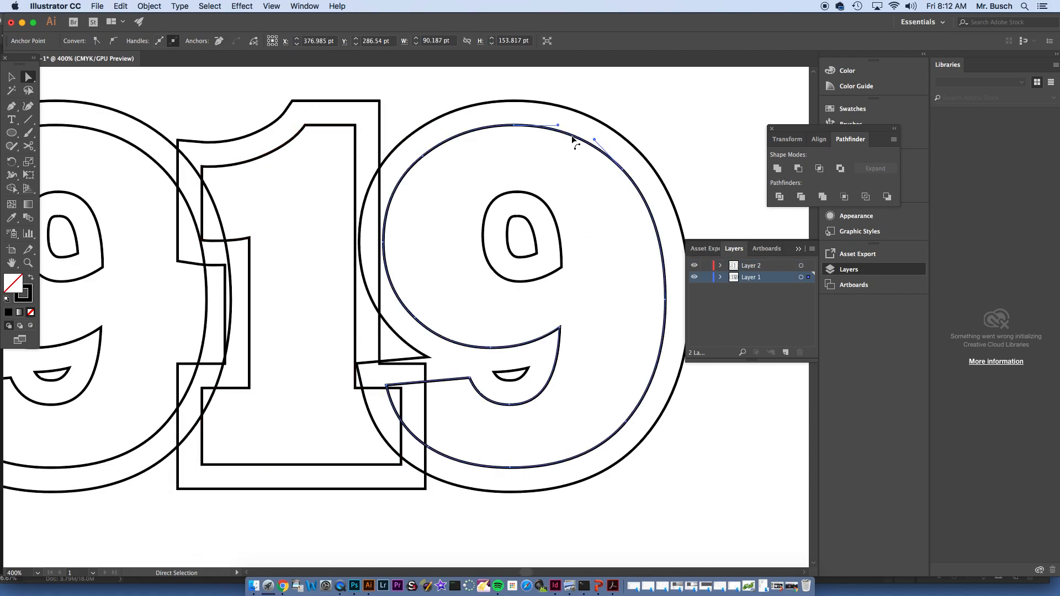
left_click(543, 205, "shift")
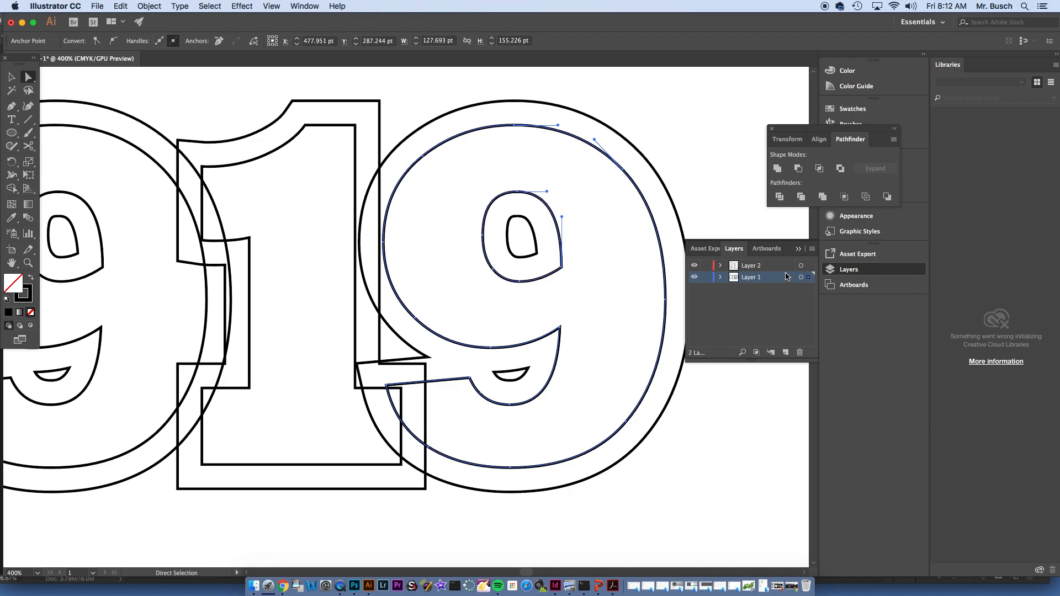
left_click_drag(809, 278, 807, 270)
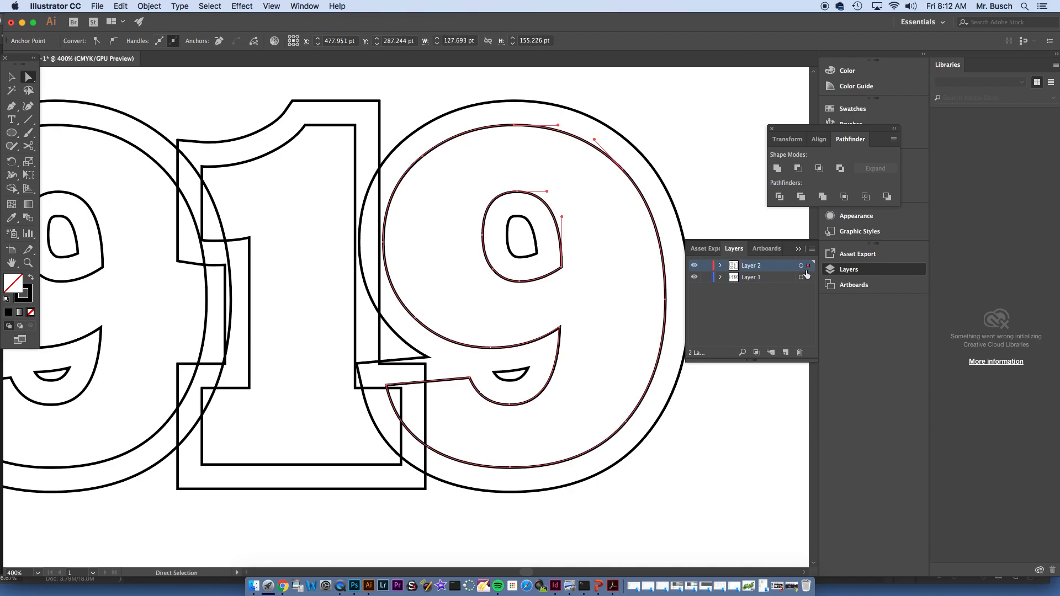
- Hide Layer 2 and delete the small offset shapes inside the first 9
left_click(694, 265)
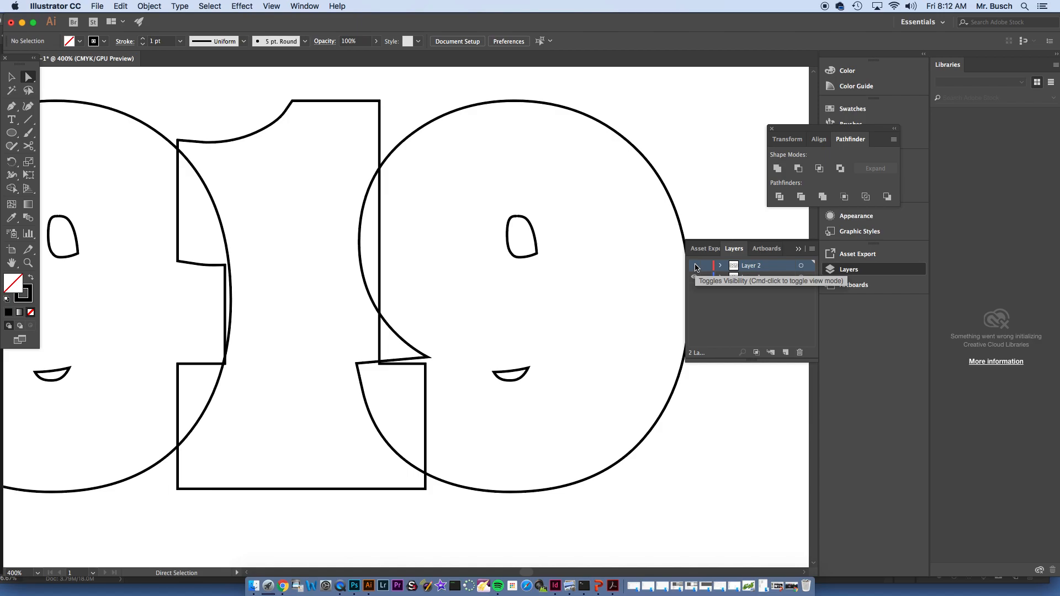
left_click(694, 265)
left_click(695, 266)
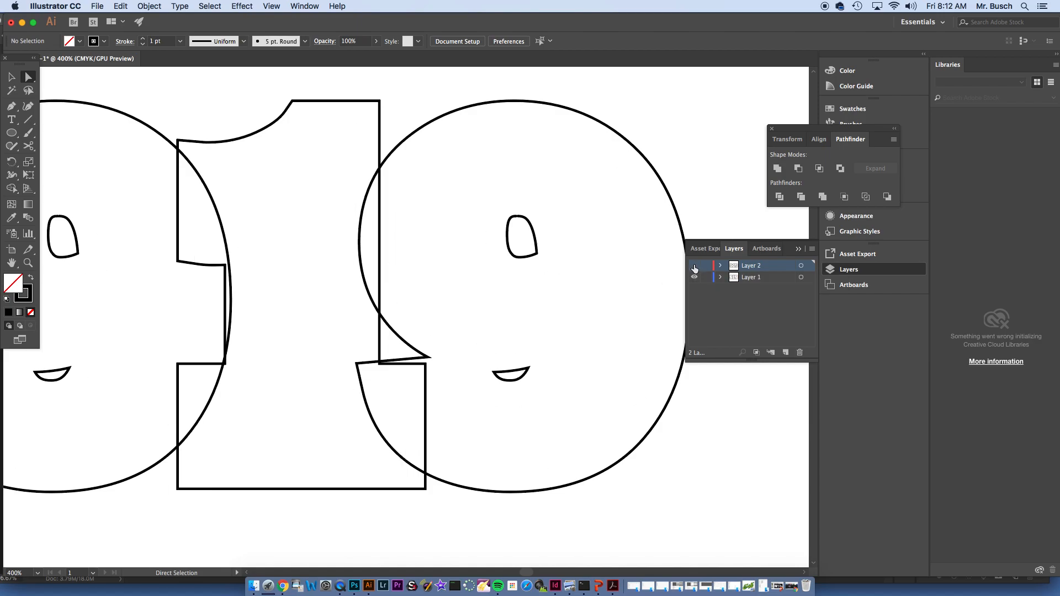
scroll(414, 251, "left", 5)
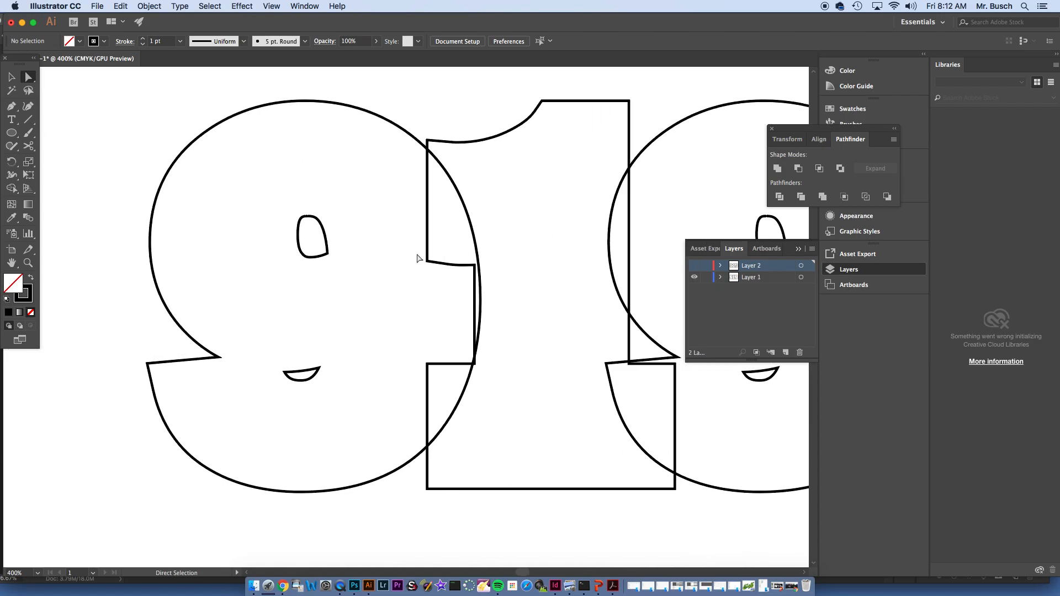
left_click(305, 218)
key("Delete")
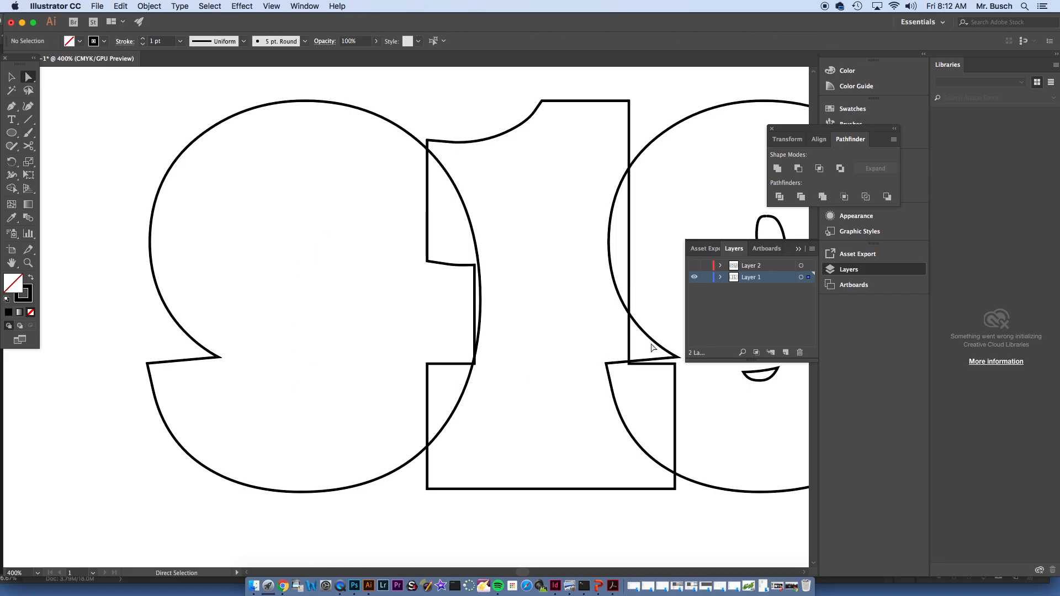
- Delete the two small offset shapes inside the last 9
scroll(649, 350, "right", 3)
scroll(657, 349, "right", 2)
left_click(590, 366)
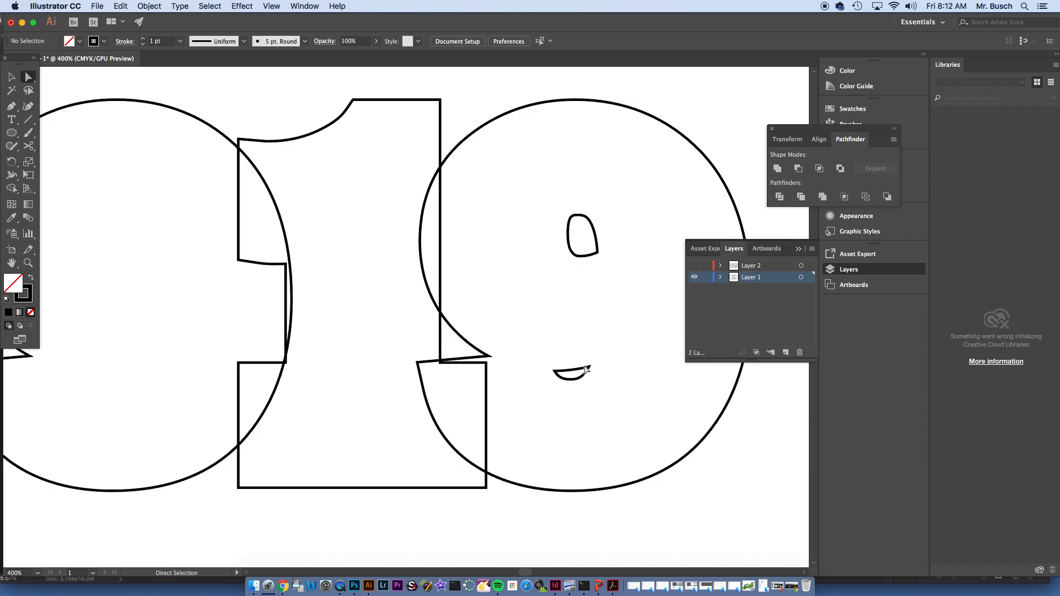
key("Delete")
left_click(592, 254)
key("Delete")
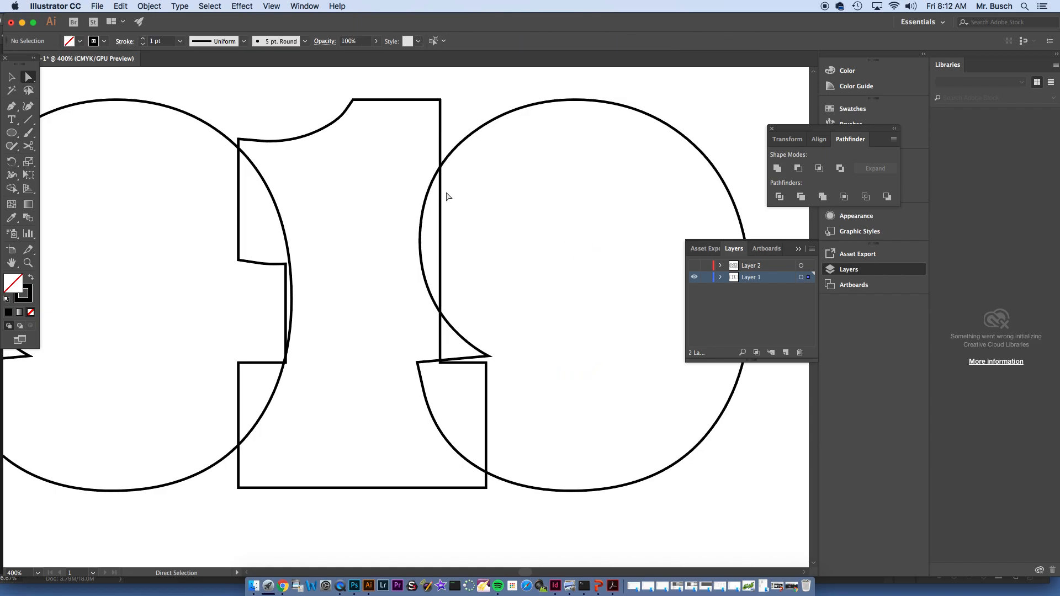
- Select all the offset digit outlines on Layer 1, unite them into one combined shape, and deselect it
left_click(482, 265, "alt+super")
left_click(482, 264, "alt+super")
left_click(482, 264, "alt+super")
left_click_drag(416, 265, 548, 208)
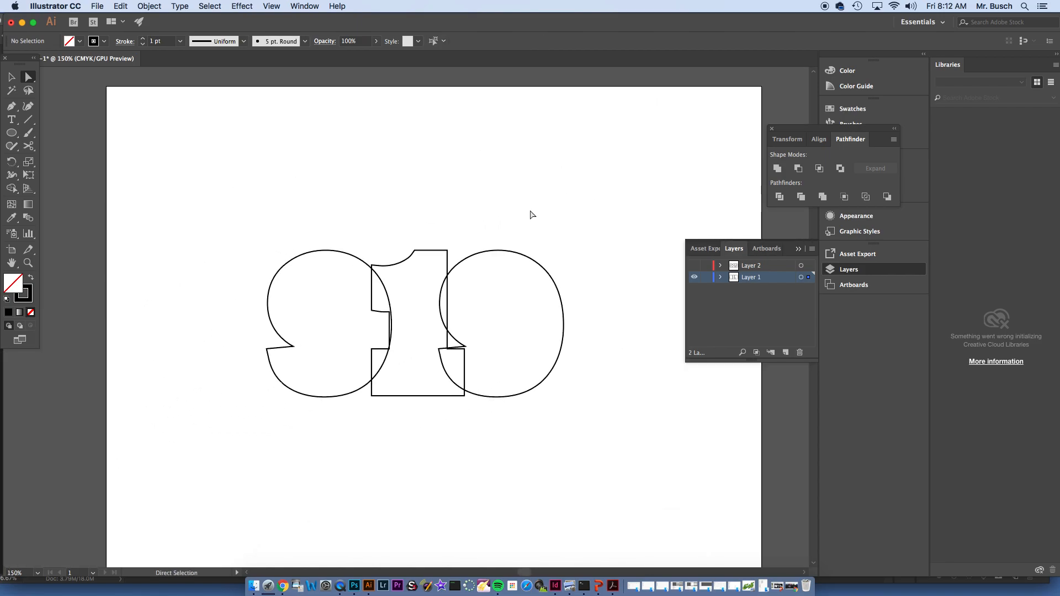
left_click_drag(202, 213, 671, 429)
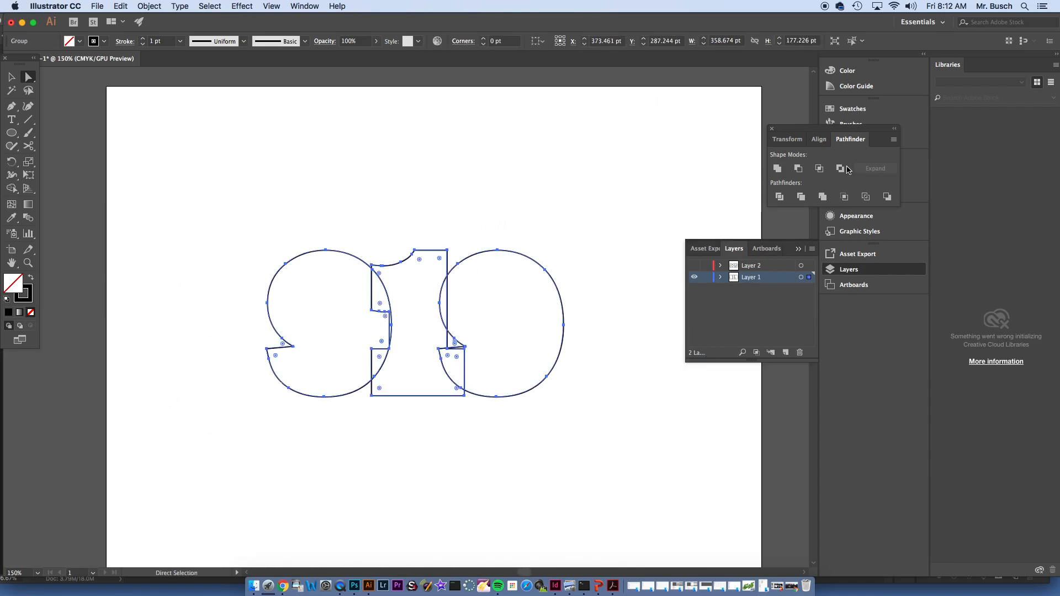
left_click(777, 168)
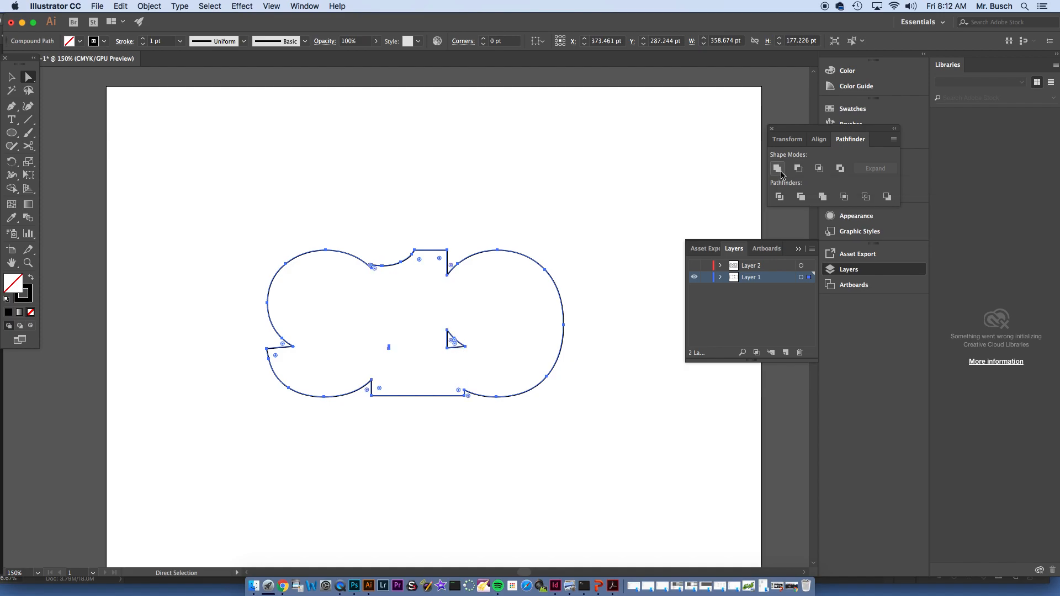
left_click(695, 197)
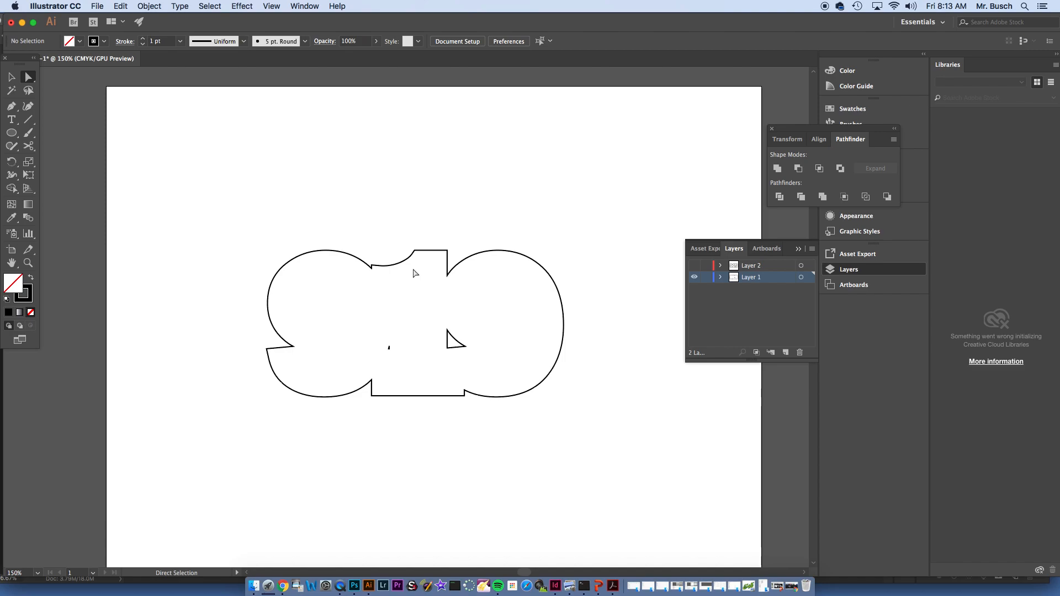
- Select the united outline on Layer 1 and align its stroke to the outside
left_click(338, 254)
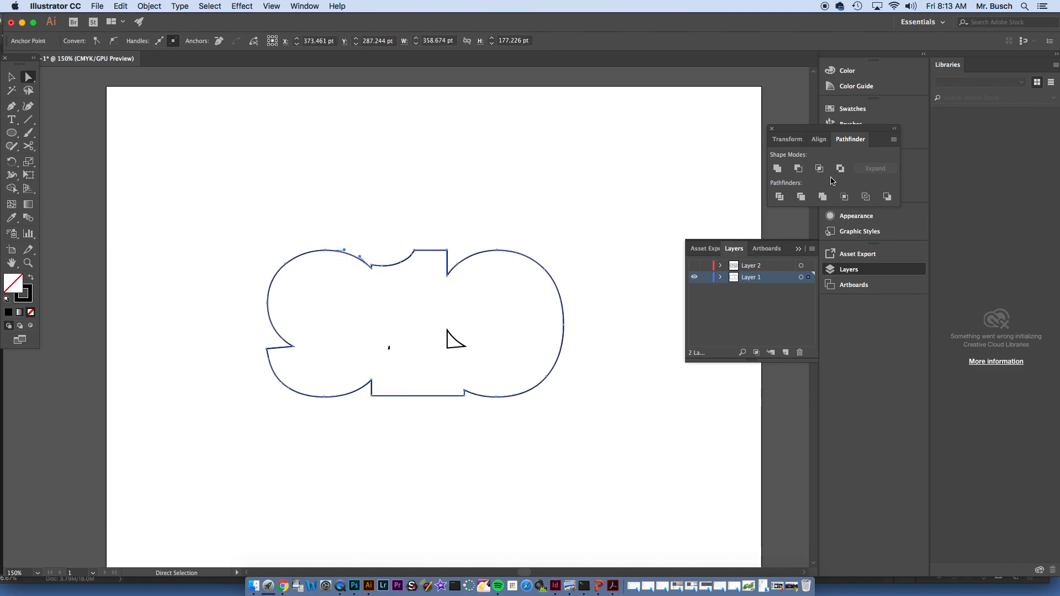
left_click_drag(815, 129, 602, 110)
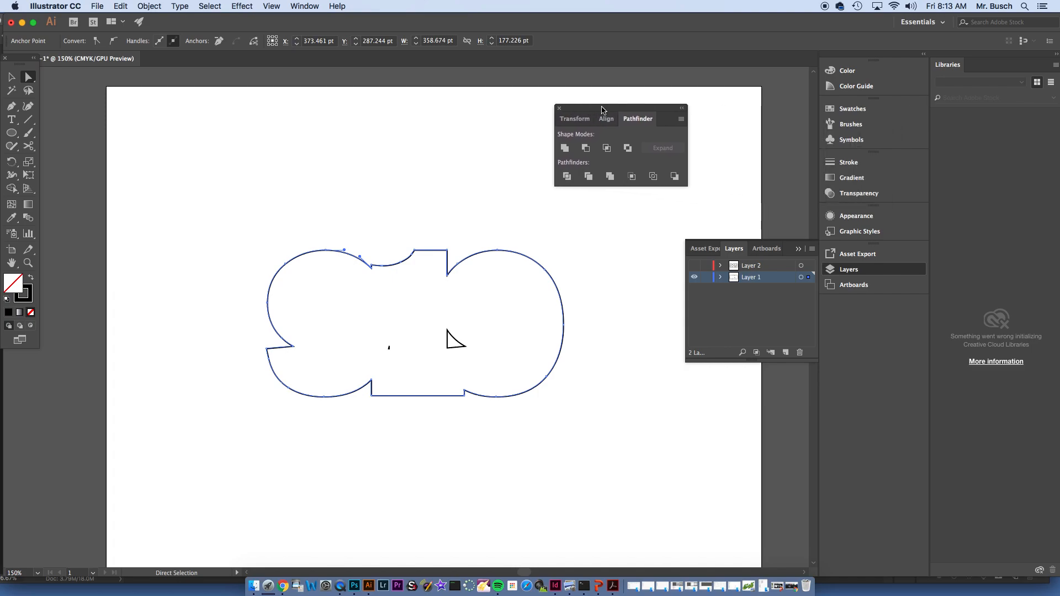
left_click(846, 162)
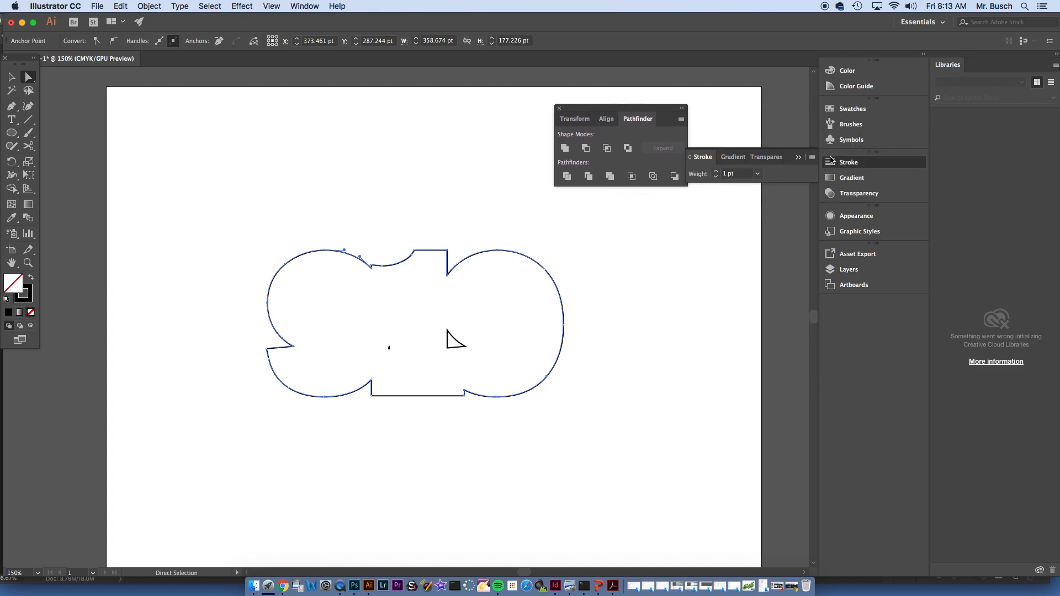
left_click(691, 158)
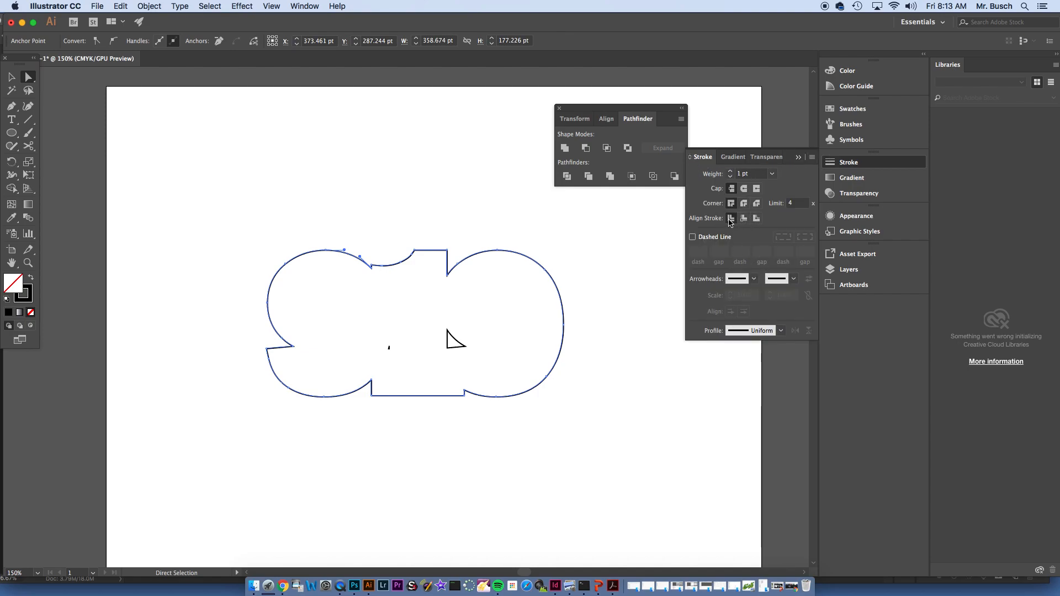
left_click(757, 218)
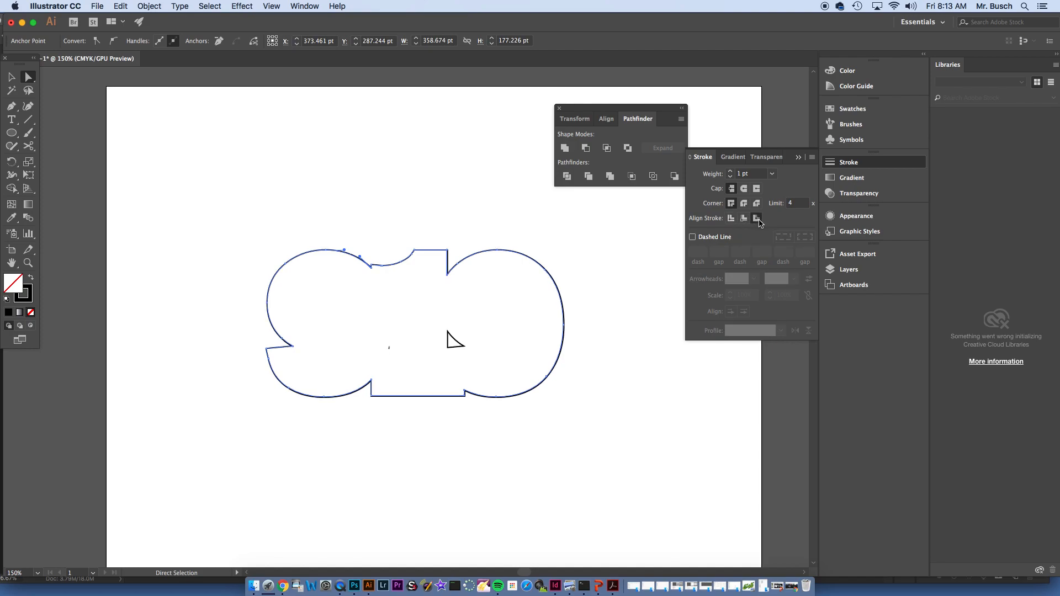
- Set the stroke weight of the united outline to 20 pt
left_click(731, 172)
left_click(730, 172)
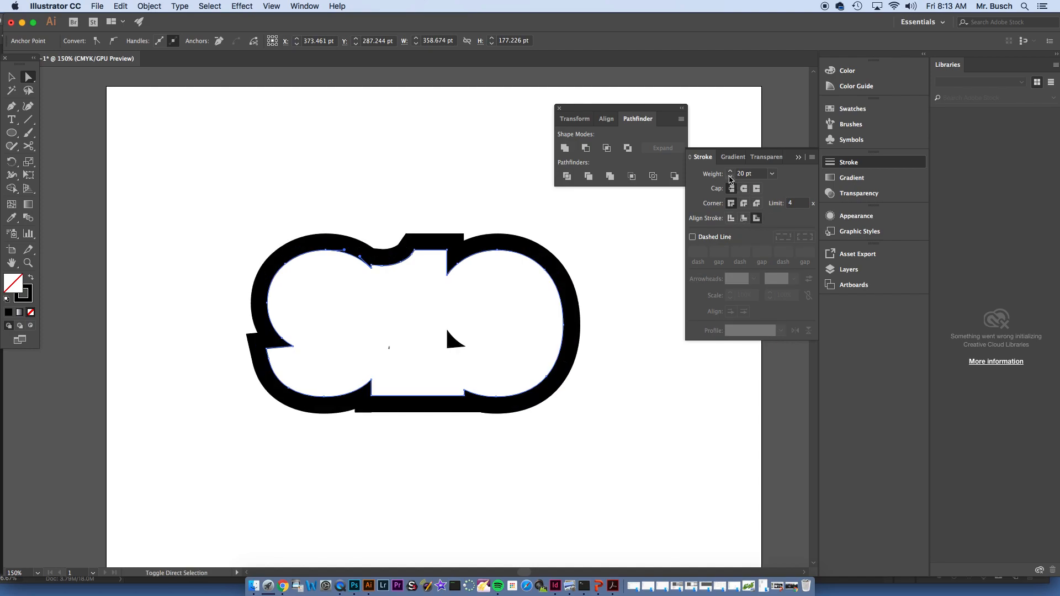
left_click(730, 176)
left_click(730, 171)
left_click(729, 171)
left_click(729, 176)
- Show Layer 2, hide Layer 1, and swap fill and stroke on all the 919 digit paths for a solid black fill
left_click(835, 274)
left_click(694, 267)
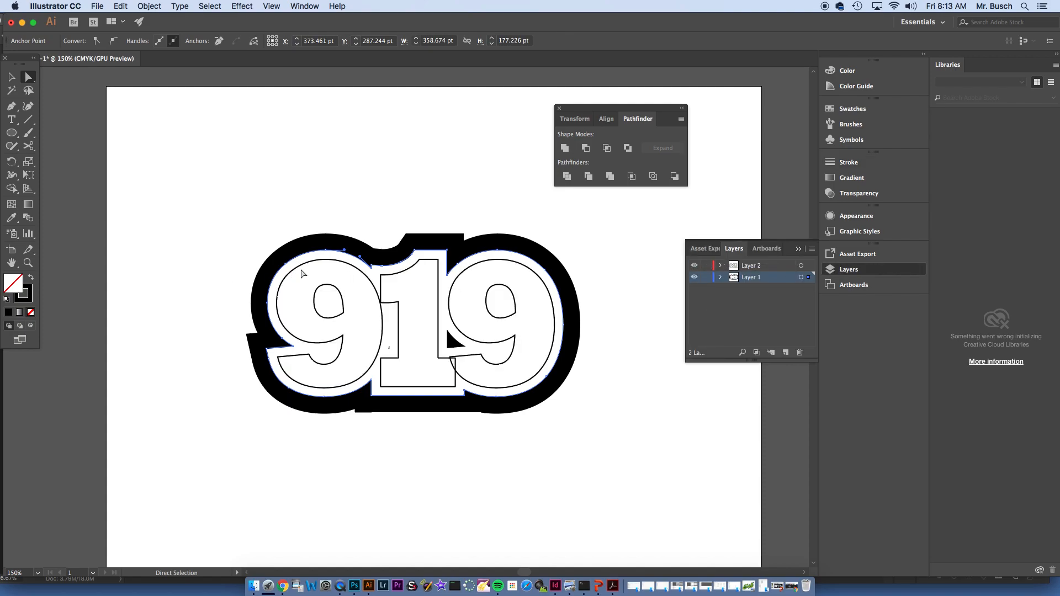
left_click(694, 277)
left_click_drag(260, 239, 681, 452)
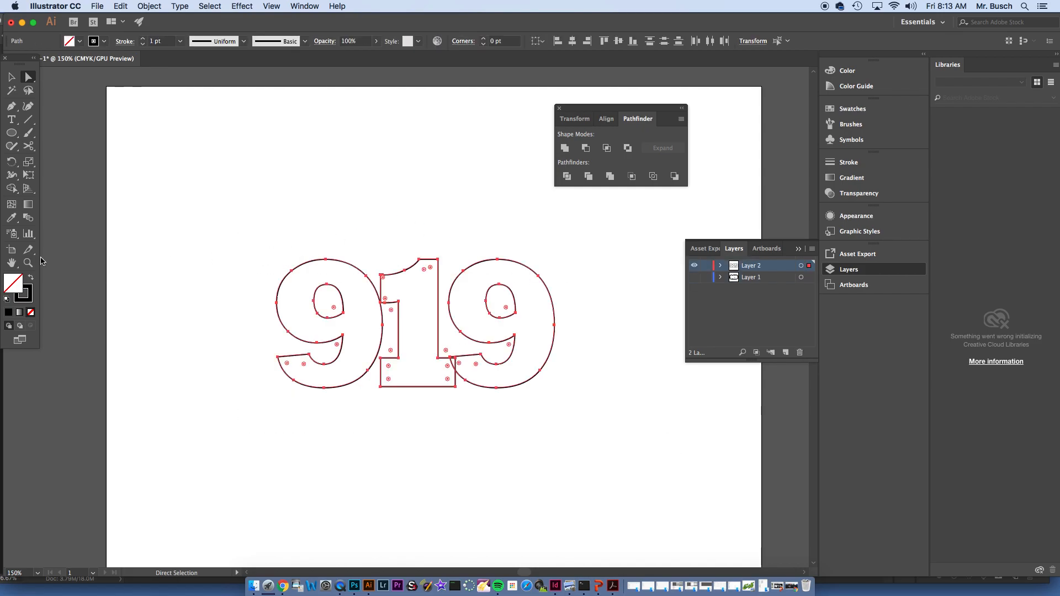
left_click(33, 279)
left_click(553, 268)
- Fill the inner counters of both 9s with white and show Layer 1 again
left_click(498, 299)
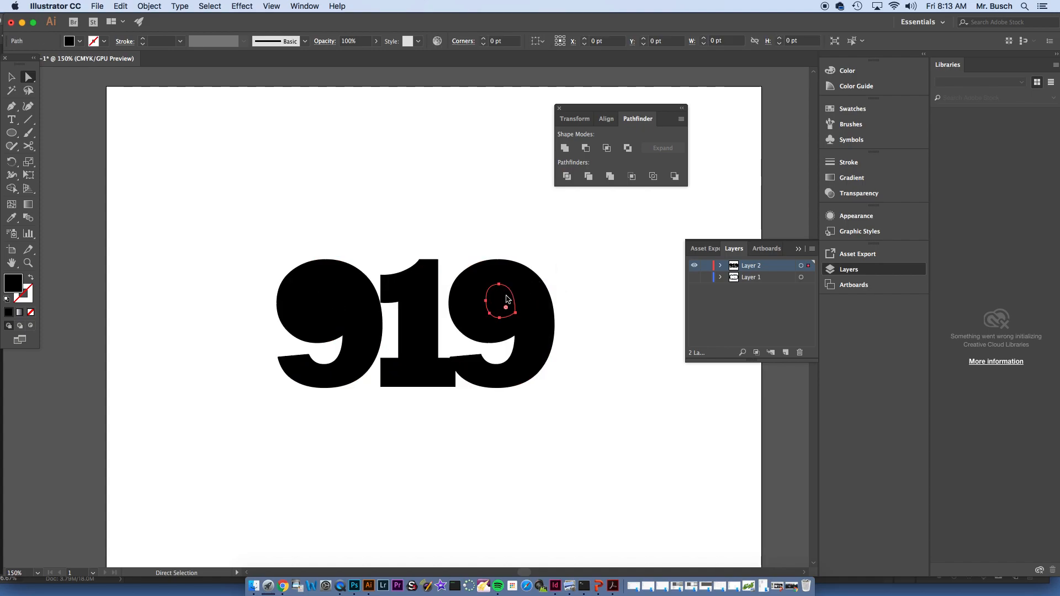
left_click(317, 305, "shift")
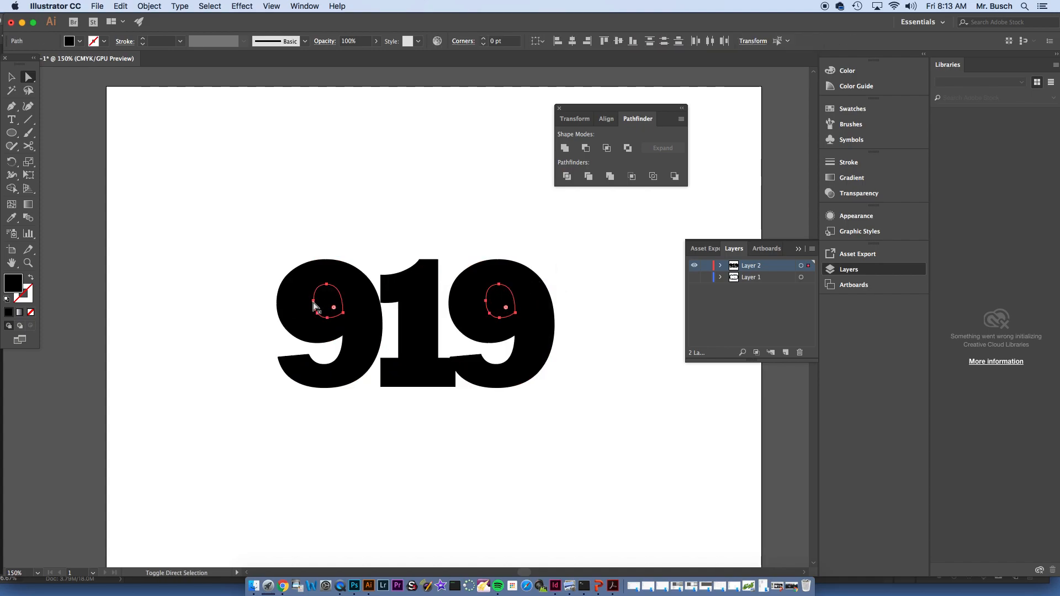
left_click(846, 71)
left_click(707, 82)
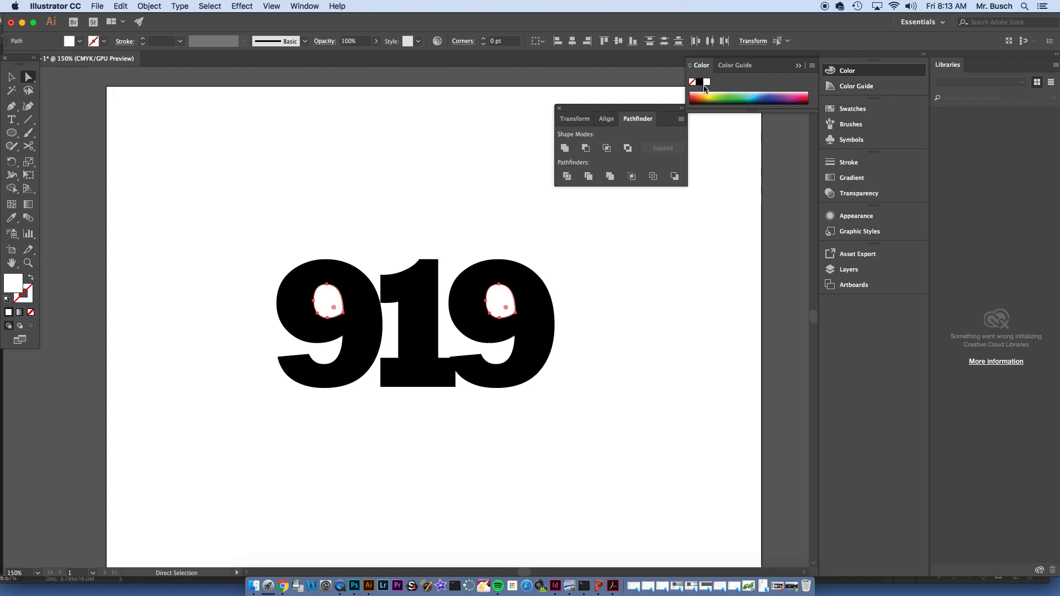
left_click(644, 235)
left_click(855, 270)
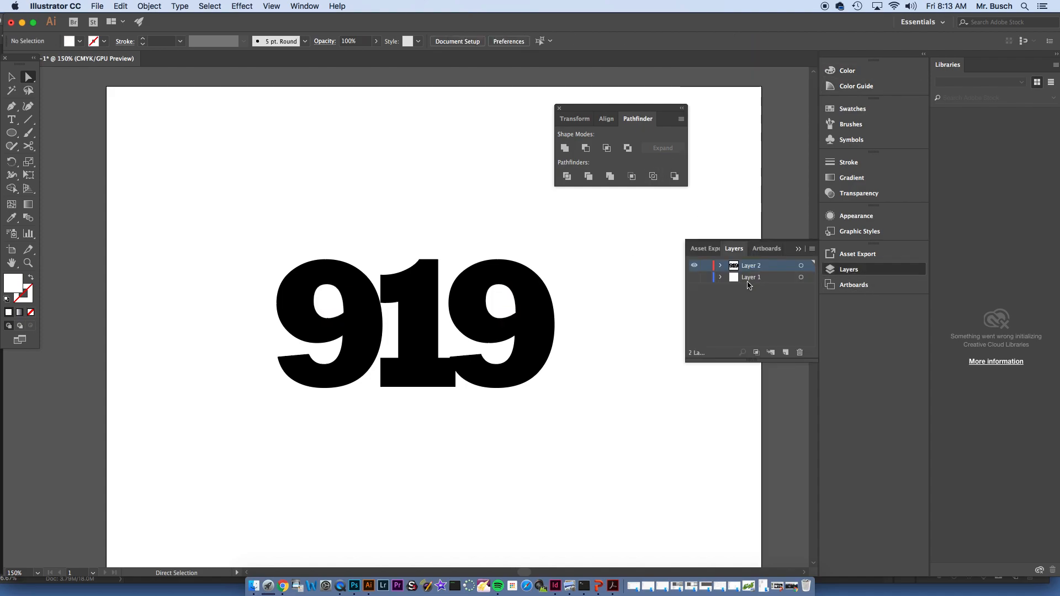
left_click(695, 277)
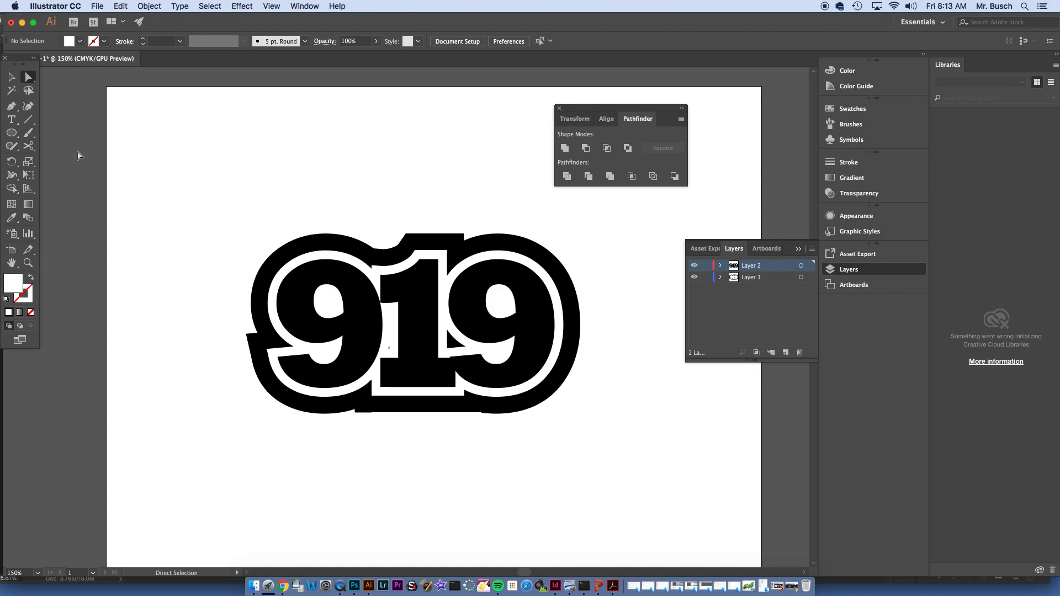
- Draw a spiral about 102 pt wide and 101 pt high above and left of the 919, with the default white fill and black stroke
left_click(13, 133)
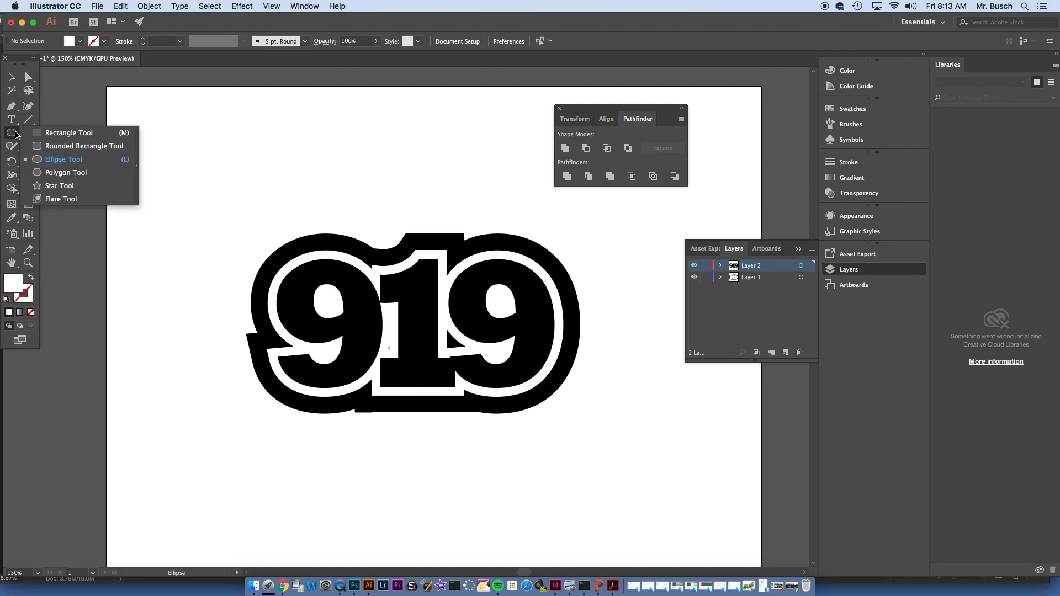
left_click(16, 134)
left_click_drag(28, 119, 61, 145)
left_click_drag(175, 175, 222, 212)
key("super")
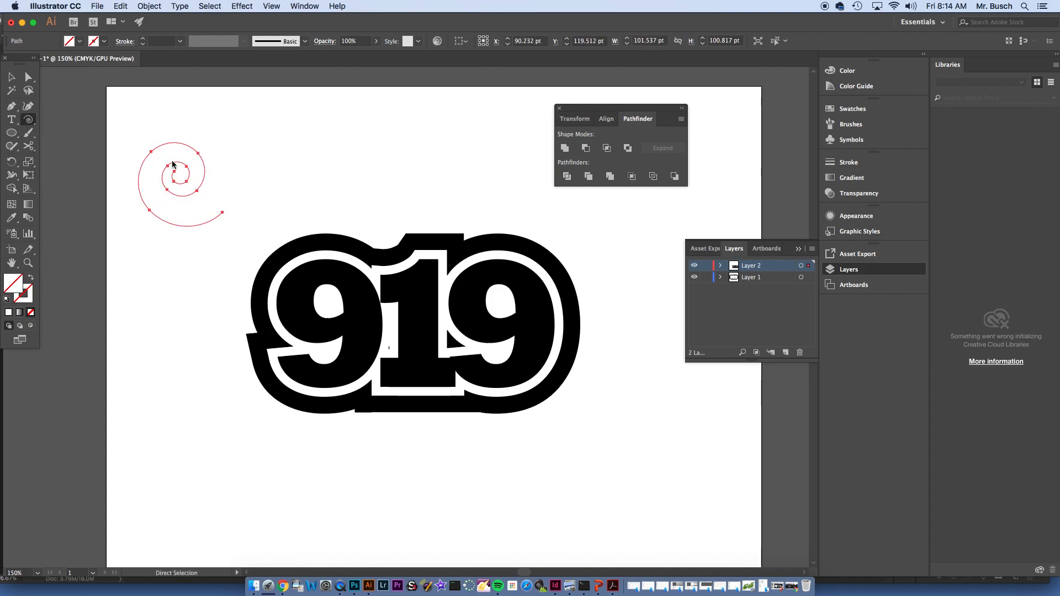
left_click(166, 144, "super")
left_click_drag(147, 128, 231, 257)
key("d")
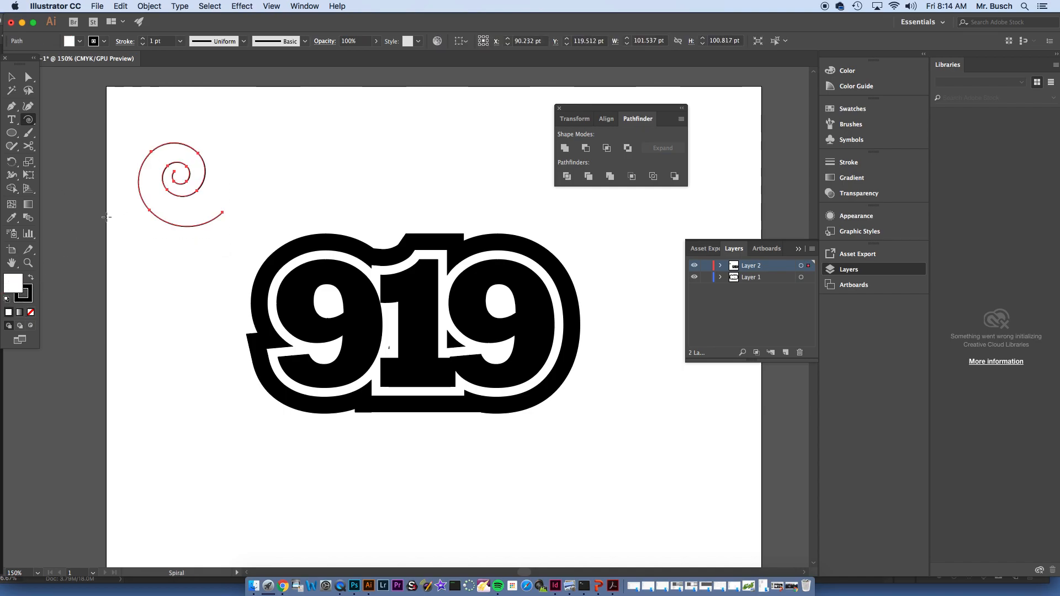
- Offset the spiral path by 6 pt with round joins and deselect it
key("super")
left_click(145, 7)
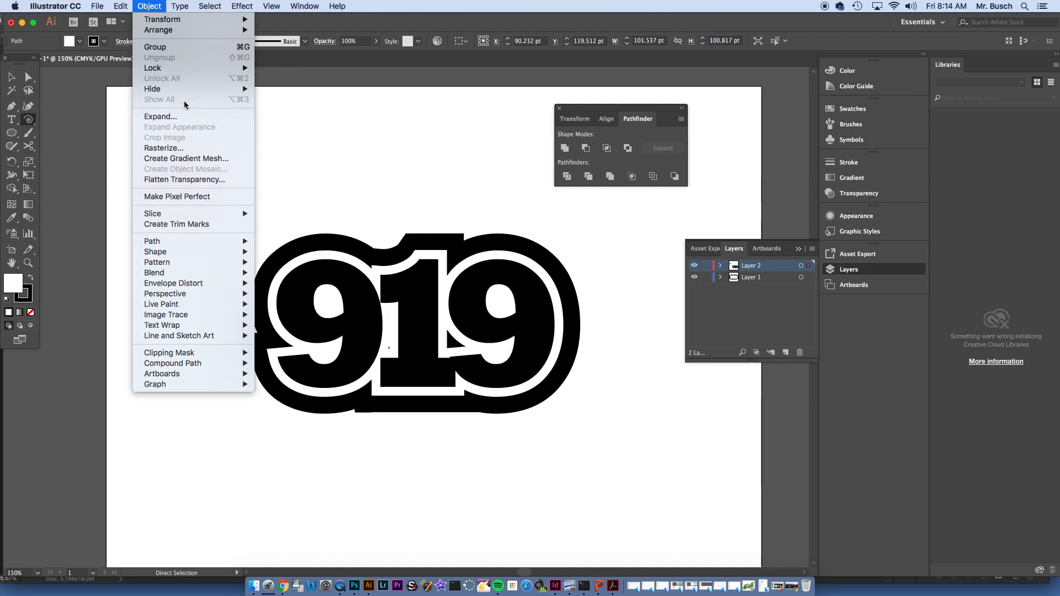
mouse_move(200, 243)
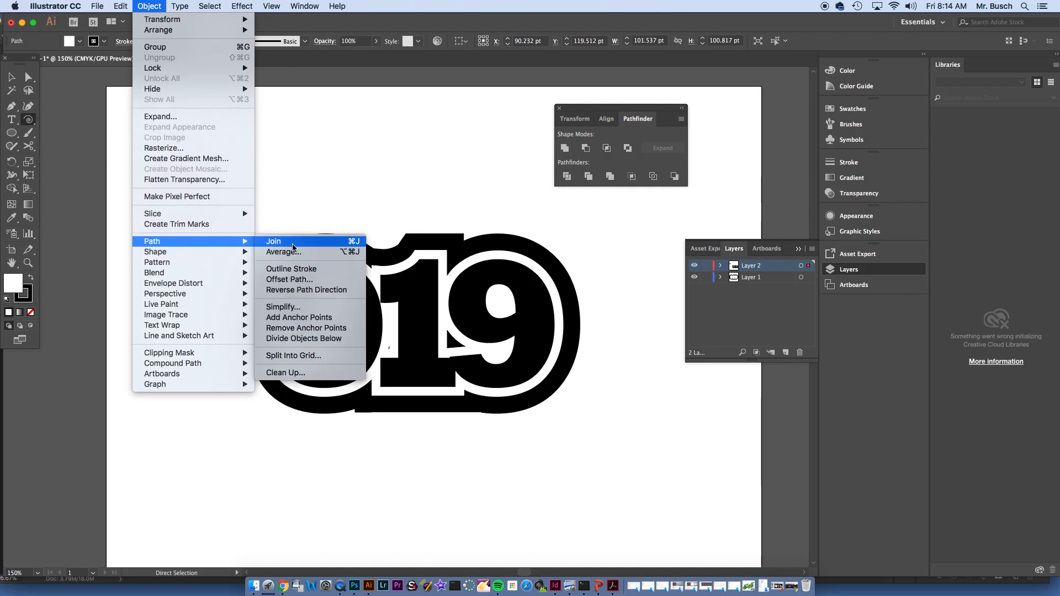
left_click(328, 280)
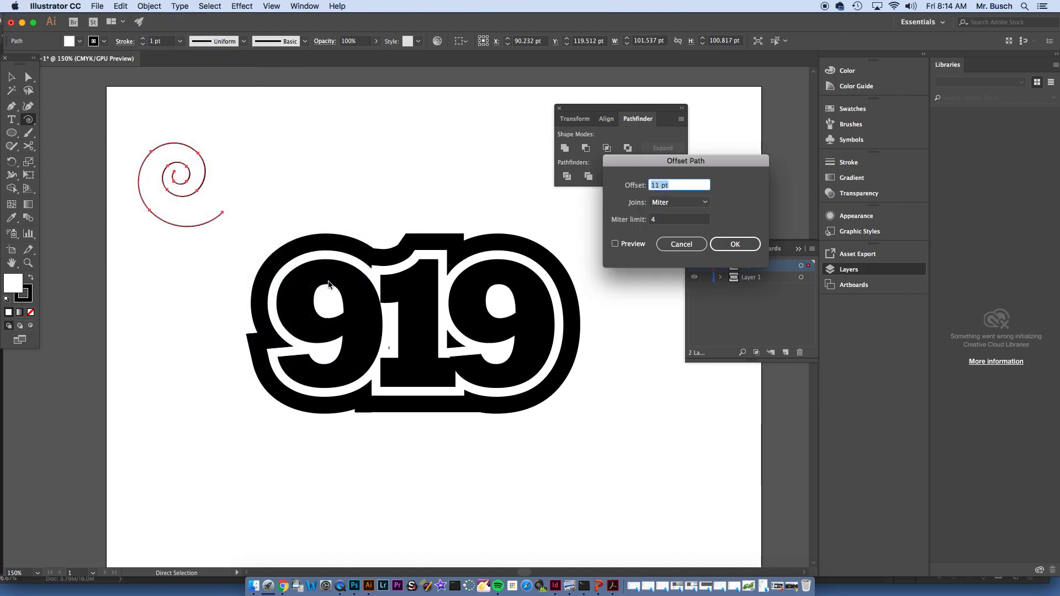
left_click(616, 244)
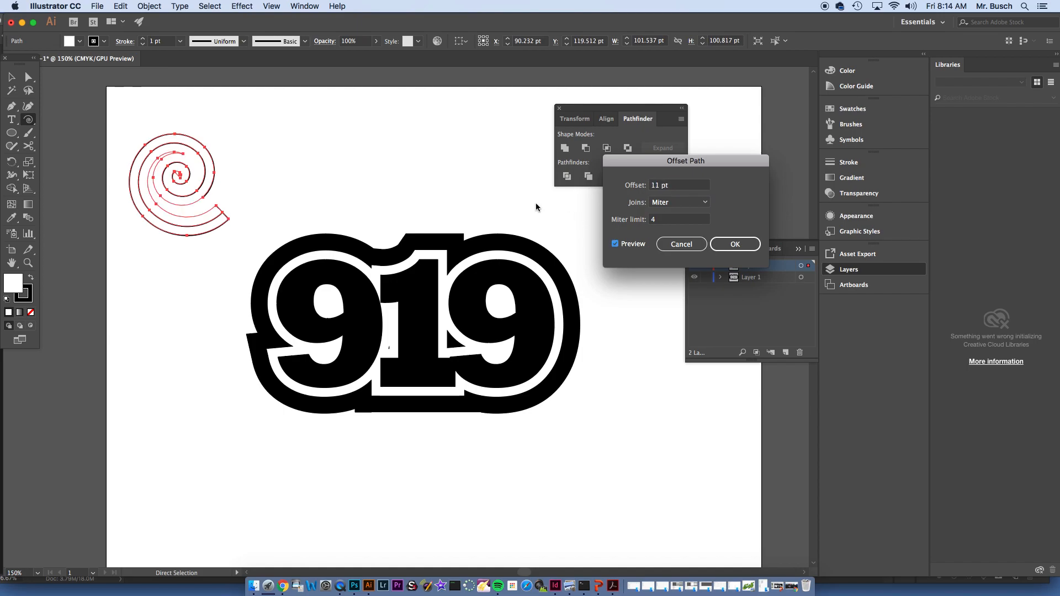
left_click(689, 186)
key("Down")
key("Down")
key("Down")
key("Down")
key("Down")
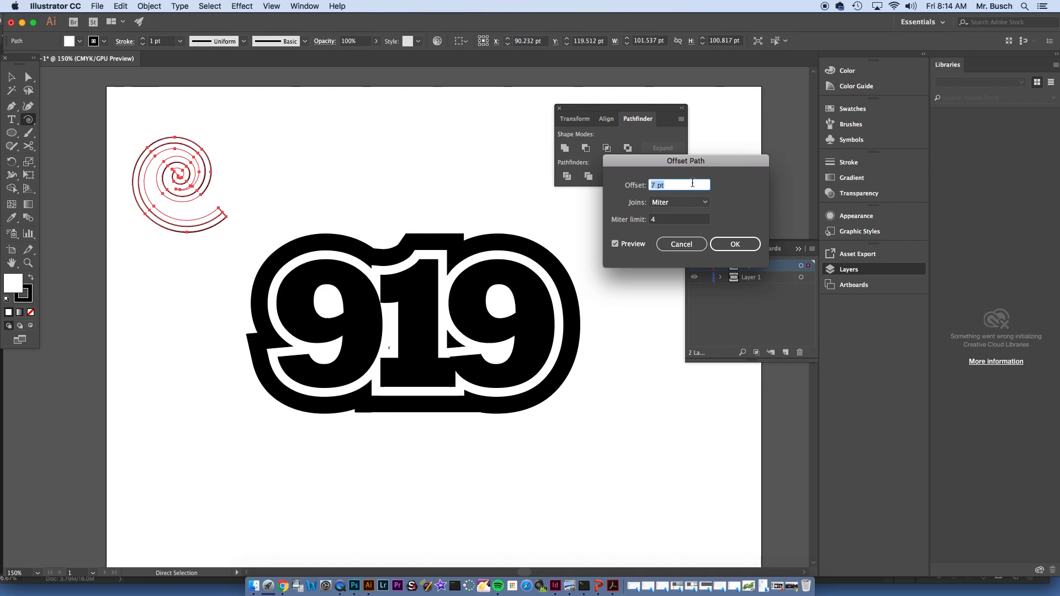
left_click(658, 199)
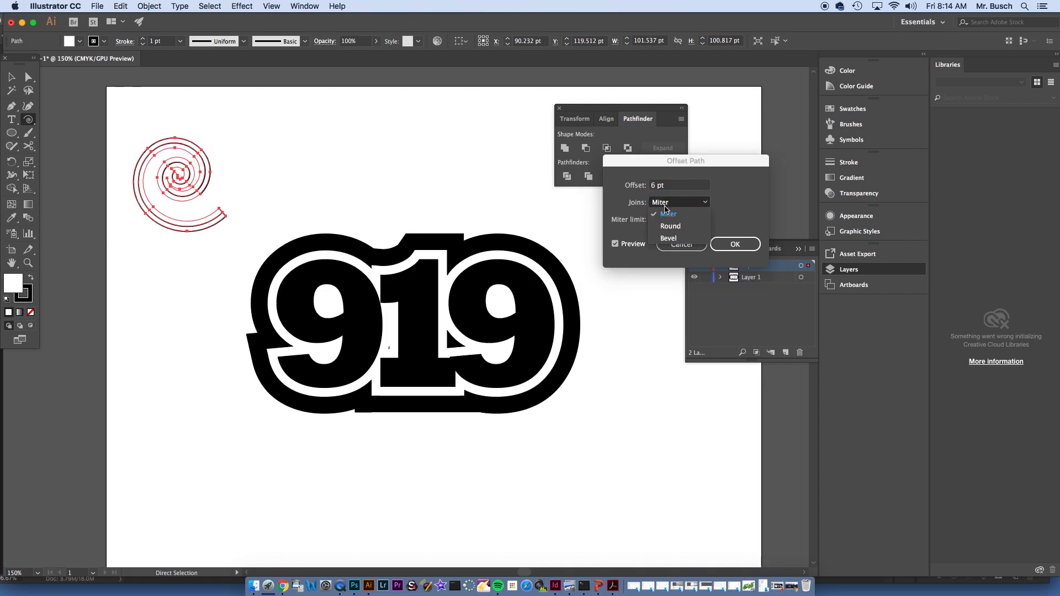
left_click(655, 212)
left_click(733, 248)
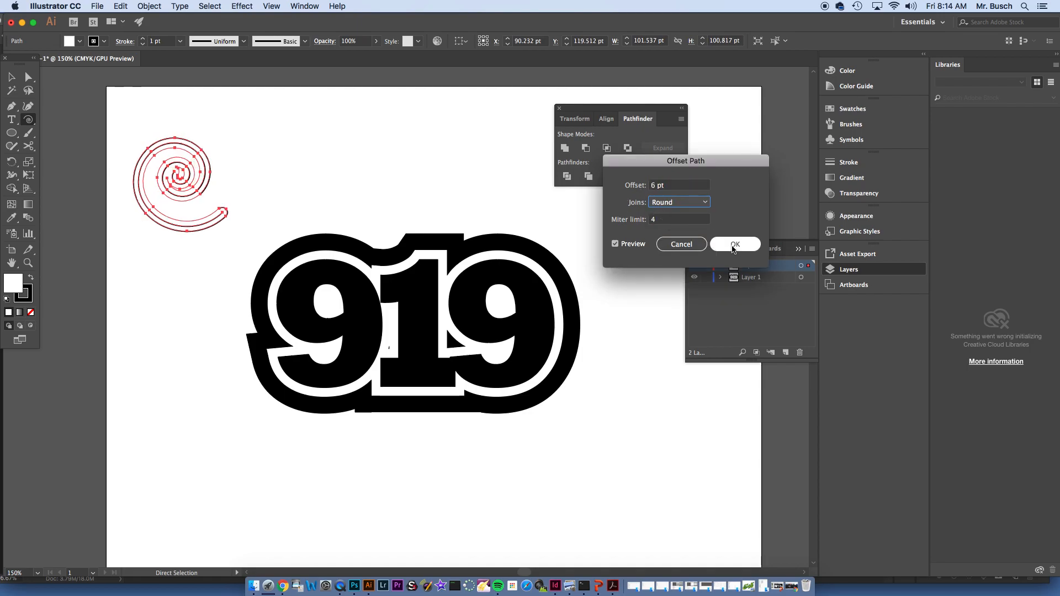
left_click(298, 147)
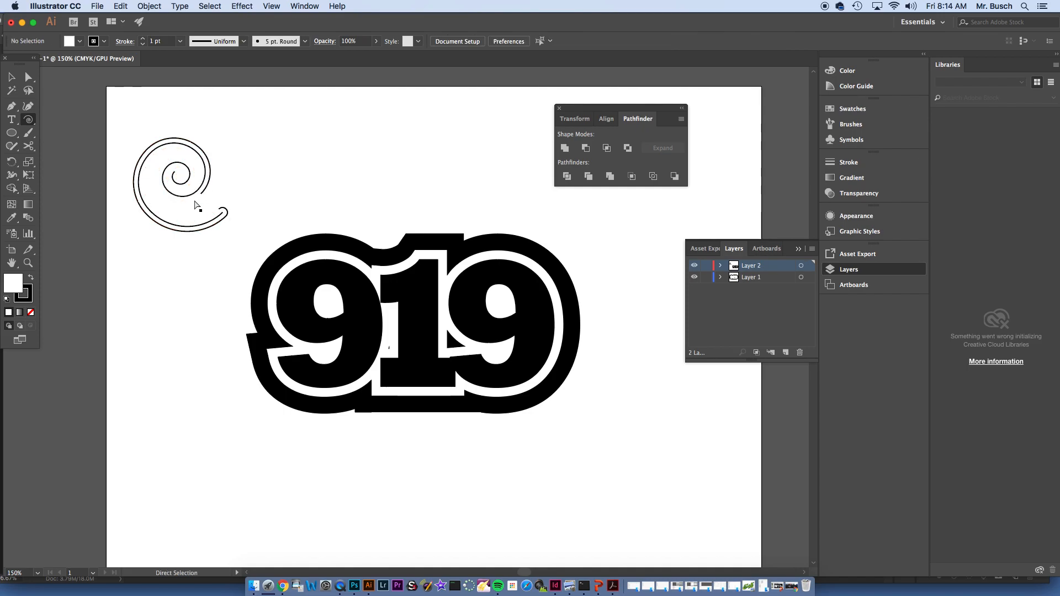
- Select the outer offset outline of the spiral and offset it by another 6 pt with round joins
left_click(208, 190)
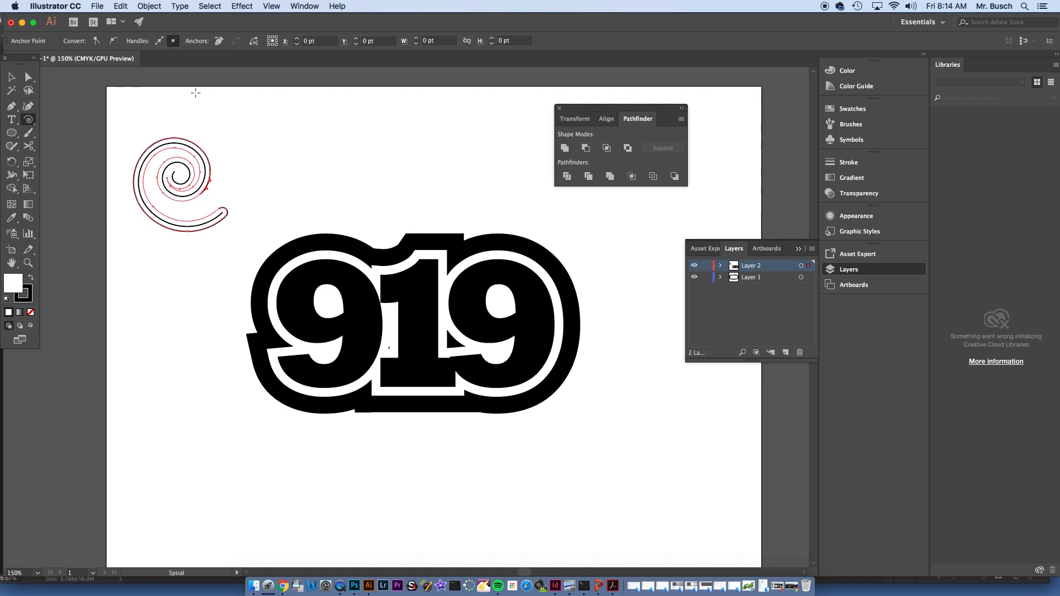
left_click(149, 6)
left_click(162, 58)
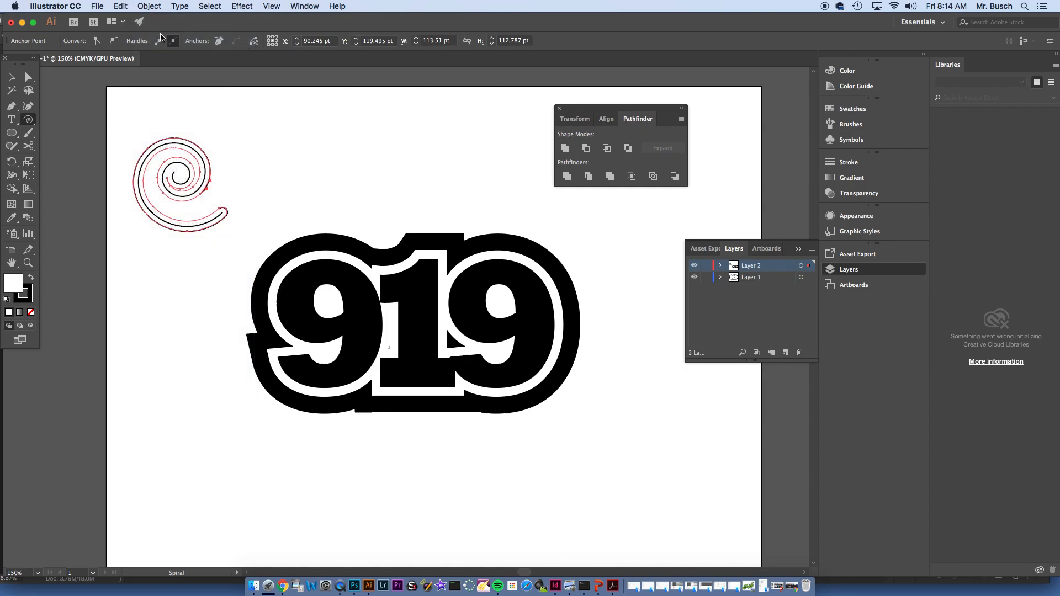
left_click(161, 5)
mouse_move(168, 243)
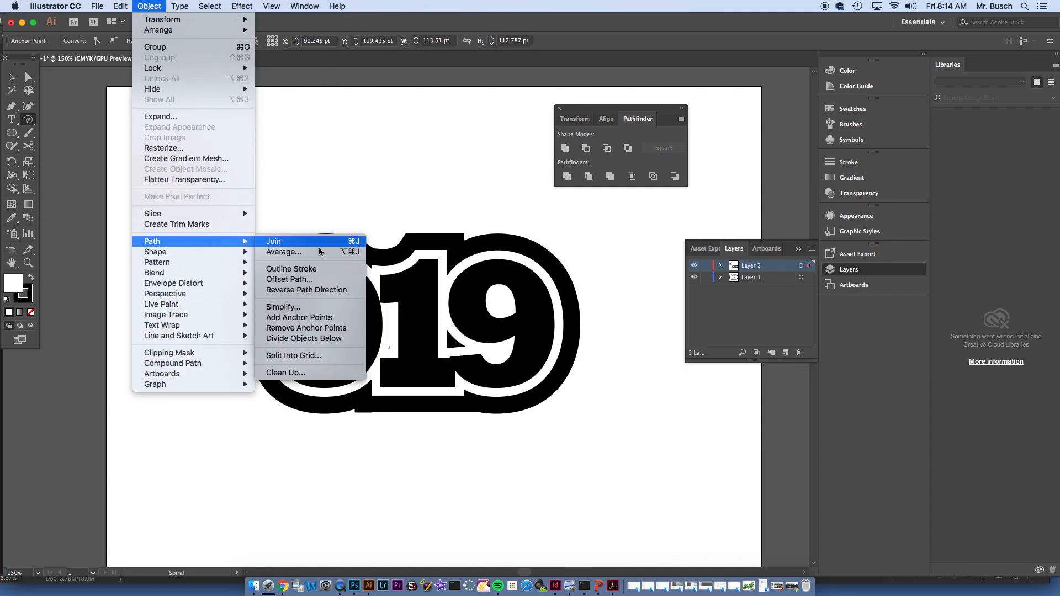
left_click(313, 280)
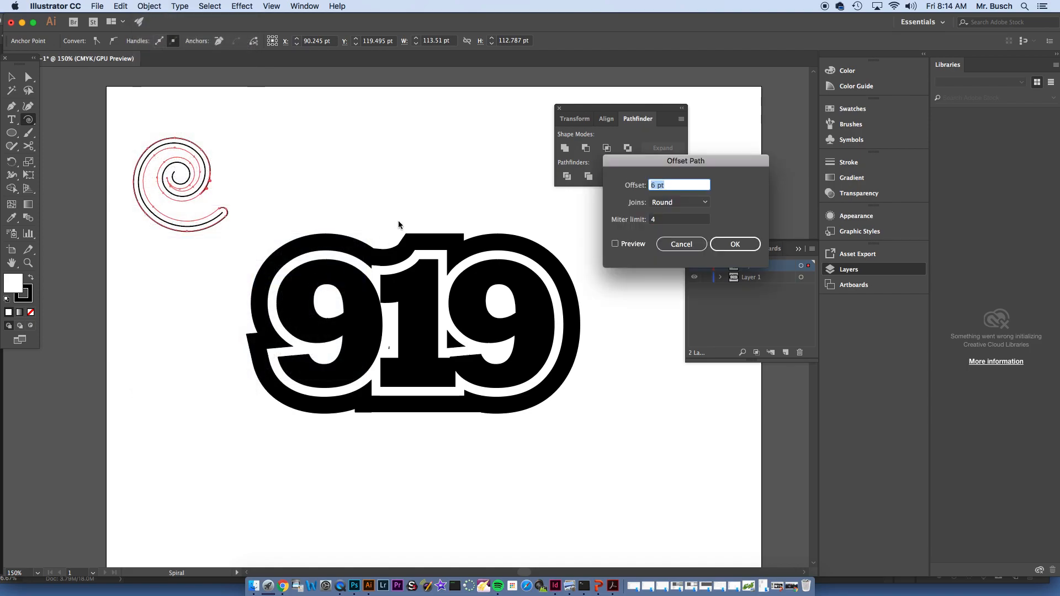
left_click(621, 241)
left_click(736, 244)
left_click(305, 167)
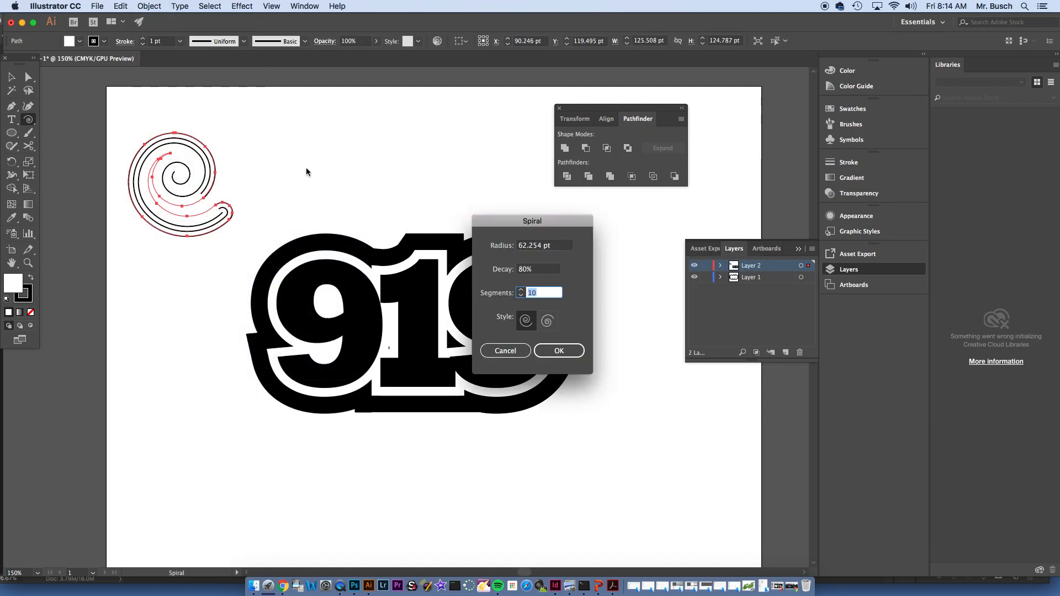
left_click(558, 350)
left_click(230, 98, "super")
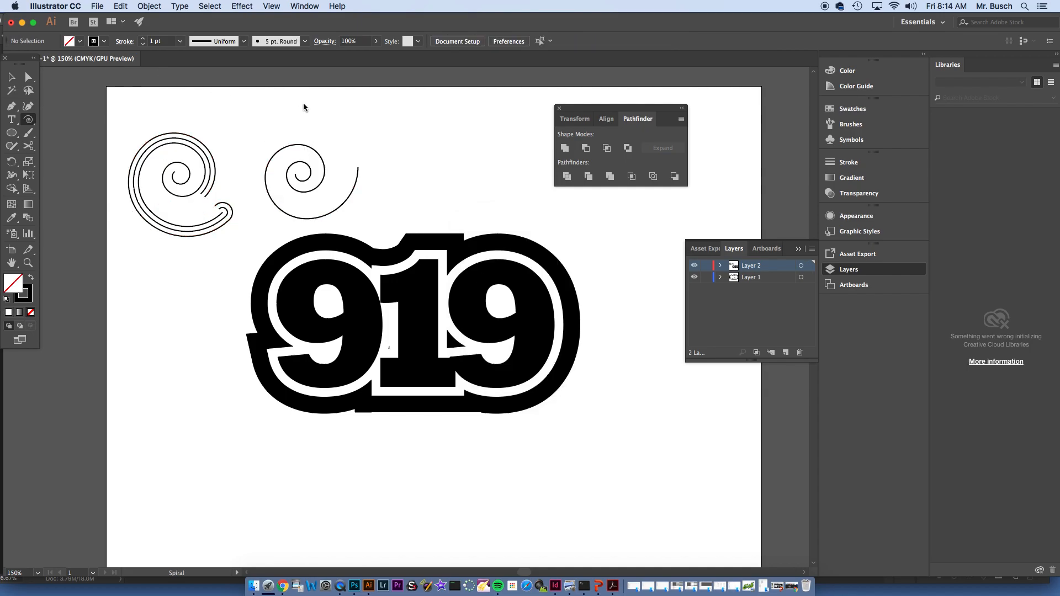
key("super+z")
key("super+z")
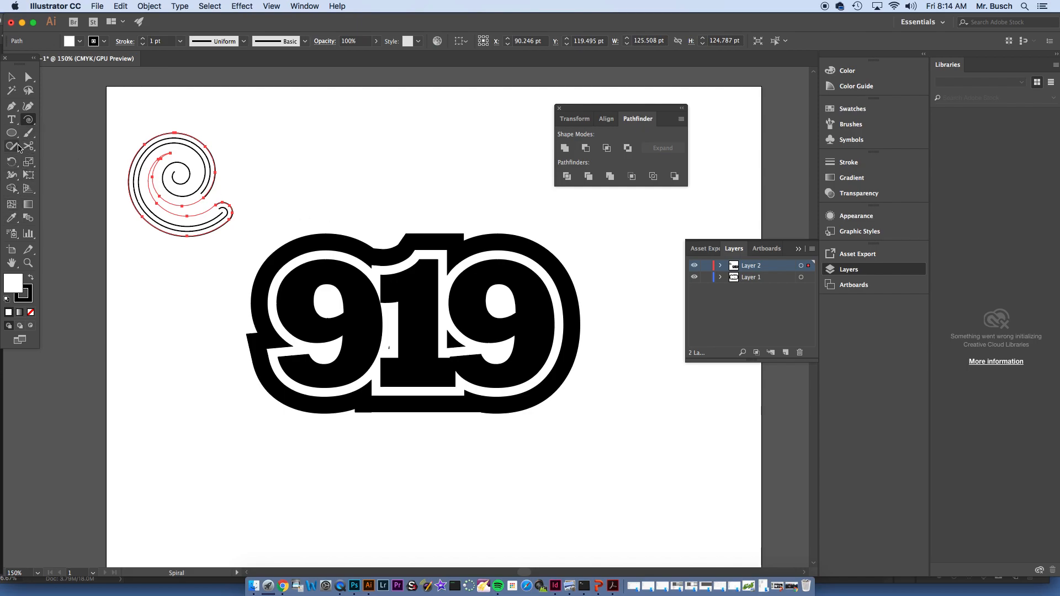
- Draw an open cloud-shaped path about 142 pt wide and 84 pt high with the Pen tool below the 919
left_click(13, 108)
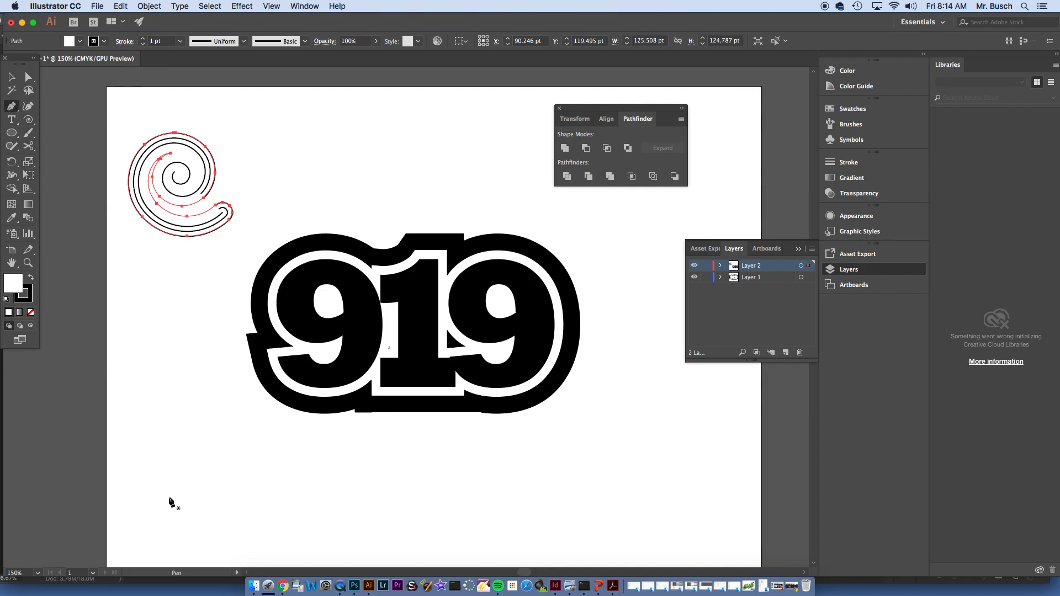
left_click(252, 492)
left_click_drag(284, 470, 253, 484)
left_click(326, 461)
left_click(360, 511)
left_click(304, 513)
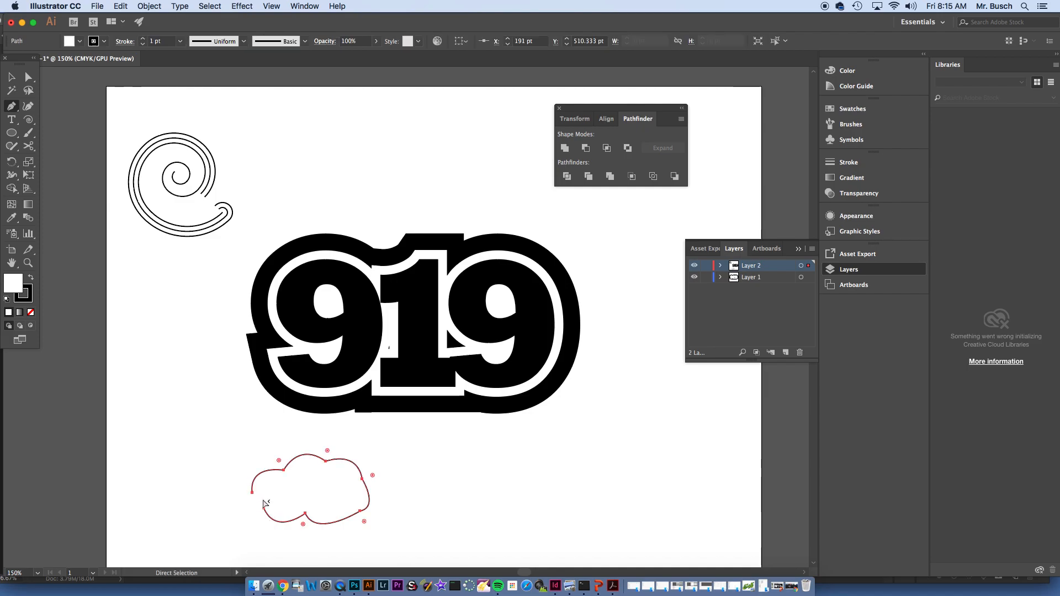
- Offset the open cloud-shaped path by 6 pt with round joins
left_click(252, 466, "super")
left_click(247, 466)
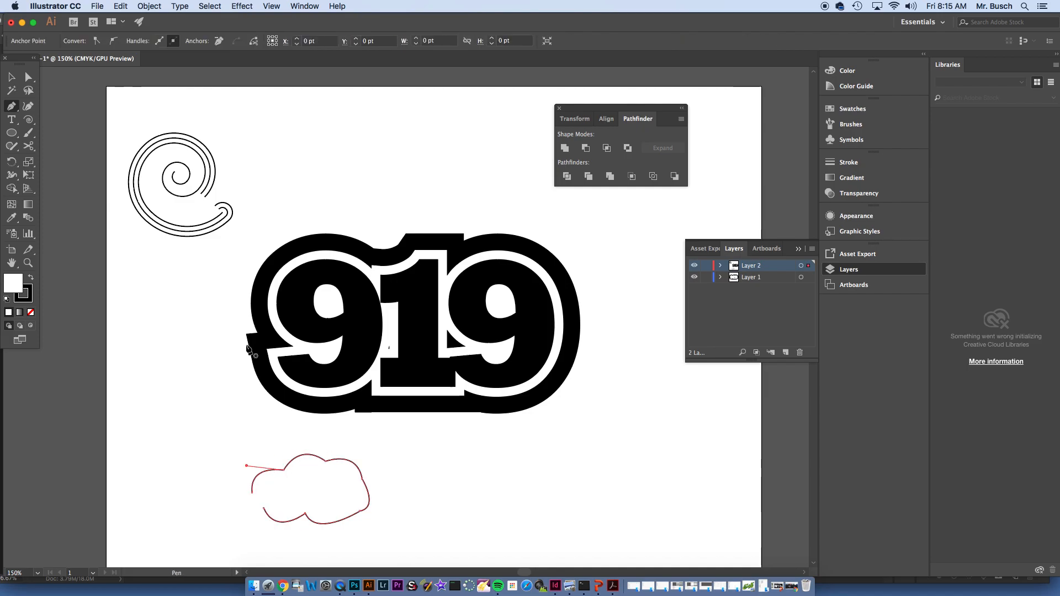
left_click(149, 6)
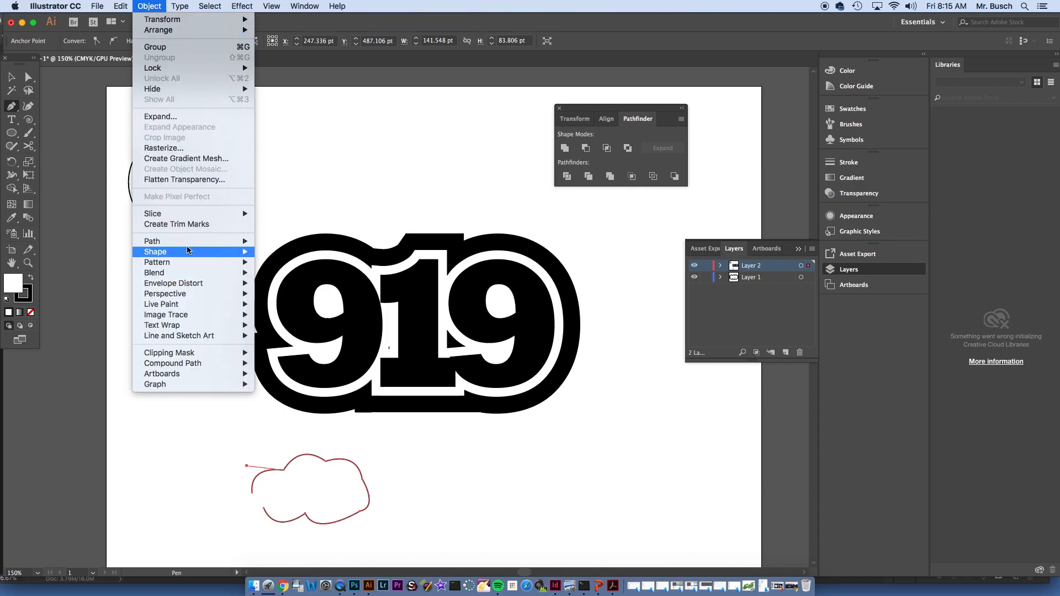
mouse_move(212, 241)
left_click(290, 279)
left_click(615, 245)
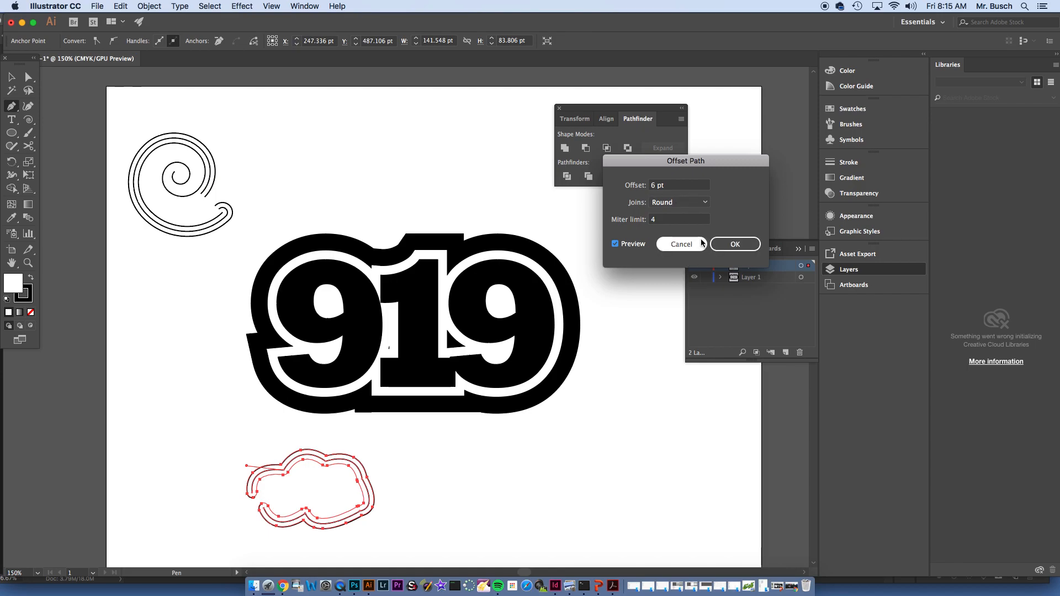
left_click(722, 246)
left_click(162, 5)
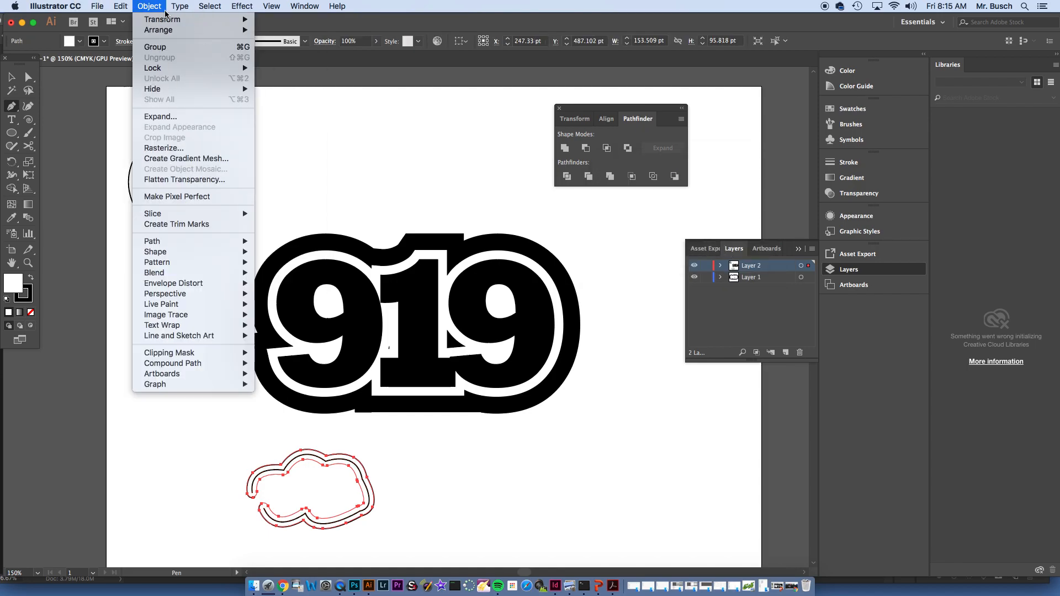
left_click(159, 5)
- Draw an ellipse and two circles overlapping in a row beside the cloud and unite them into one shape about 245 pt wide and 112 pt high
left_click(10, 132)
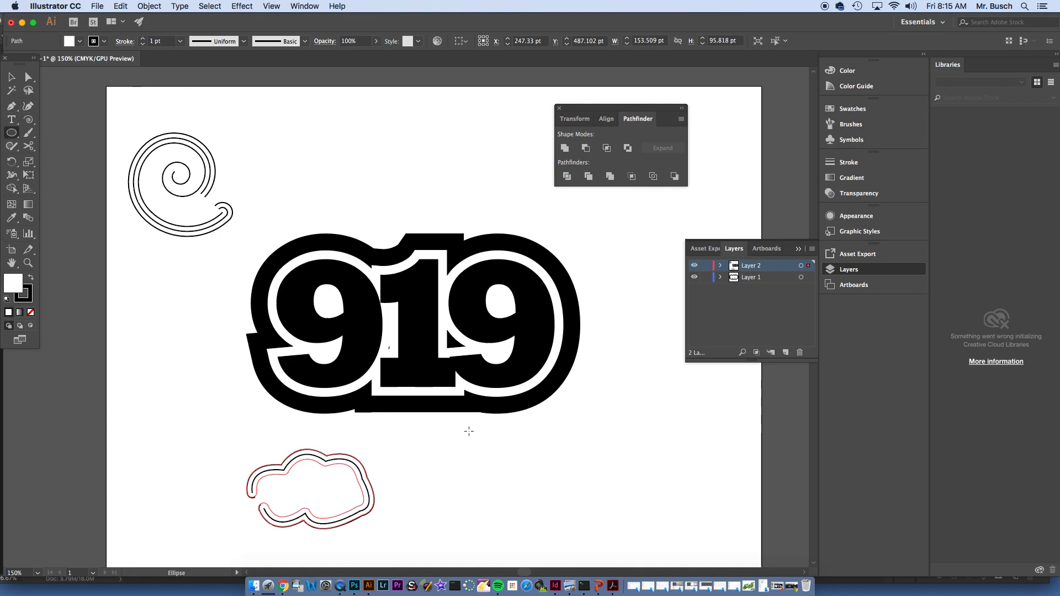
left_click_drag(479, 460, 583, 514)
left_click_drag(524, 444, 645, 471)
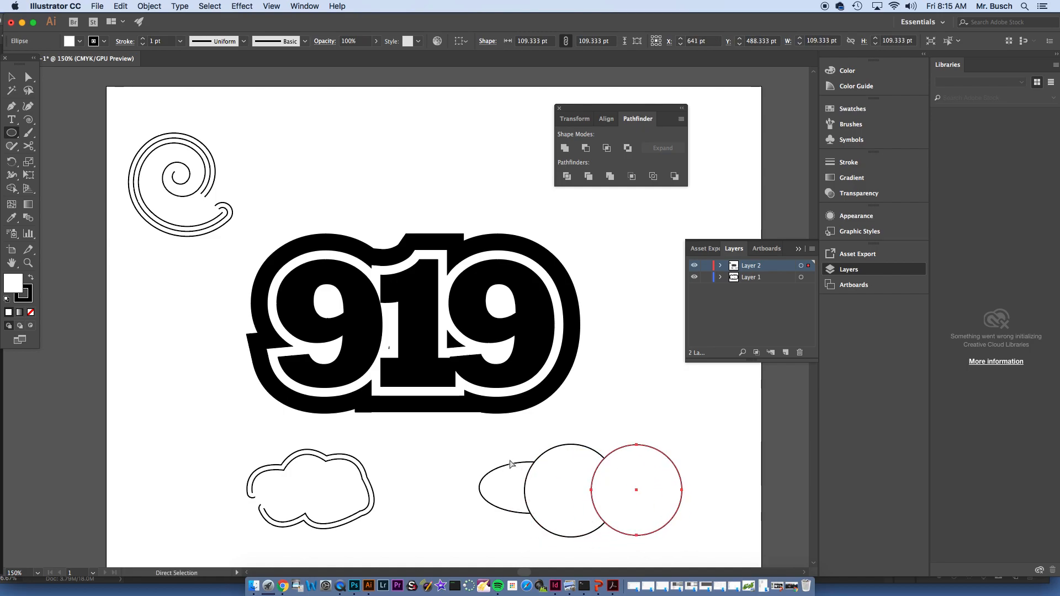
left_click_drag(708, 523, 522, 485)
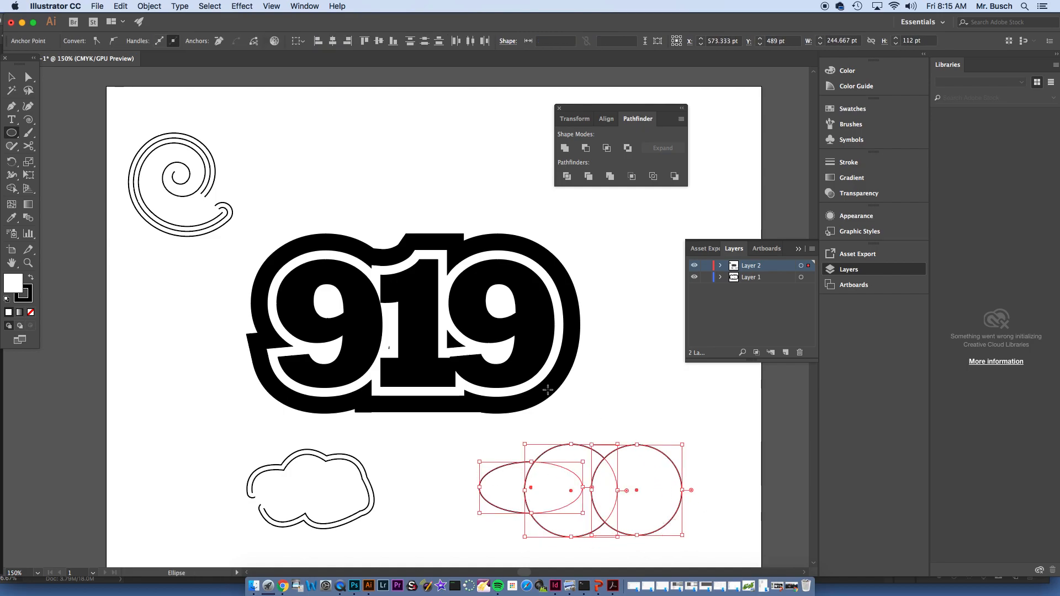
left_click(564, 147)
left_click(608, 369, "super")
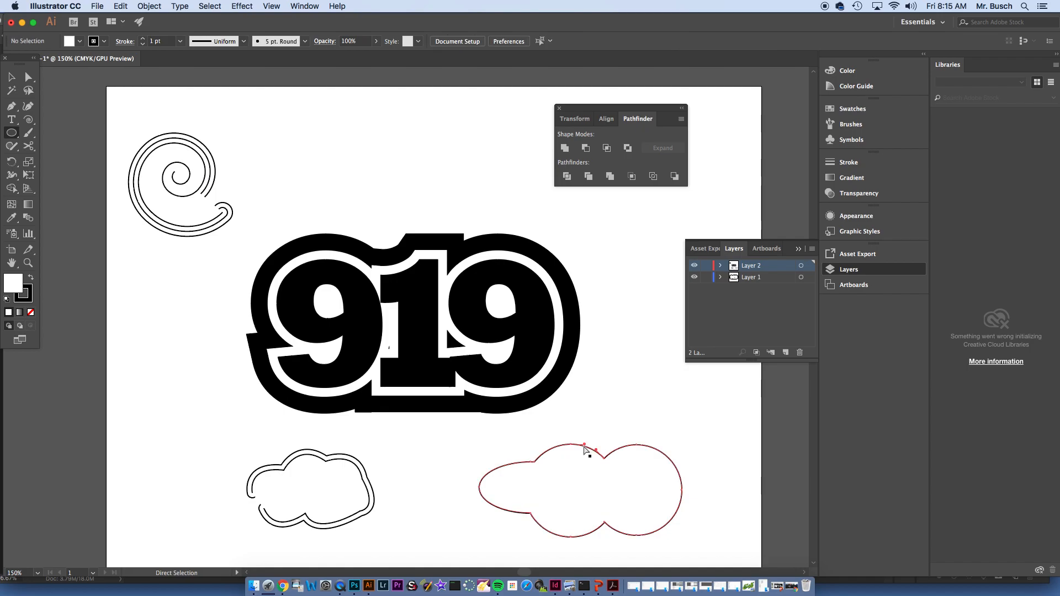
- Select the united ellipse-and-circles shape and offset its path by 6 pt with round joins
left_click(586, 446, "super")
left_click_drag(481, 458, 566, 487)
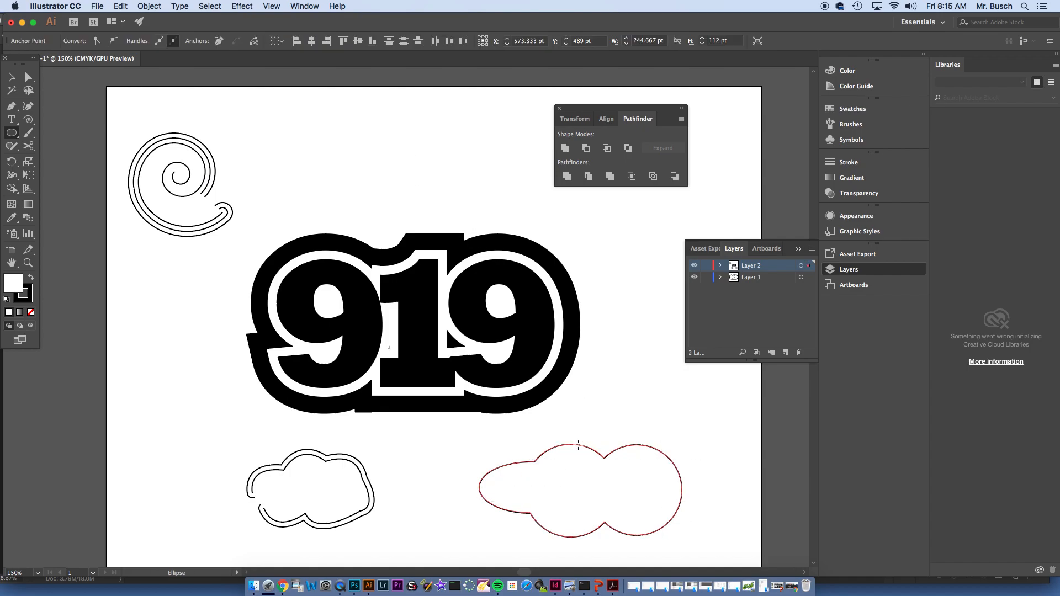
left_click(149, 6)
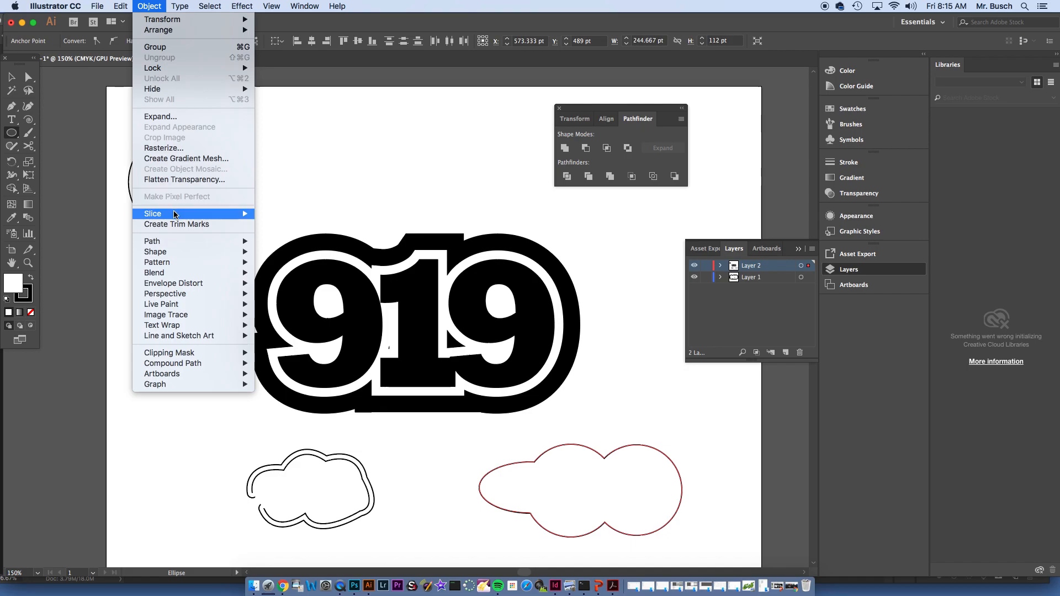
mouse_move(176, 243)
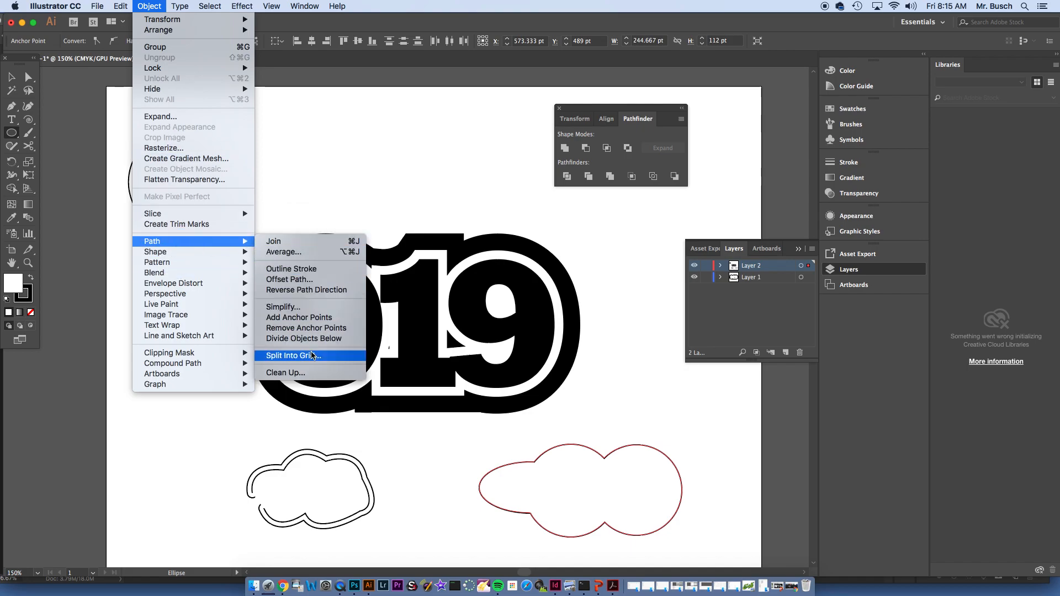
left_click(301, 282)
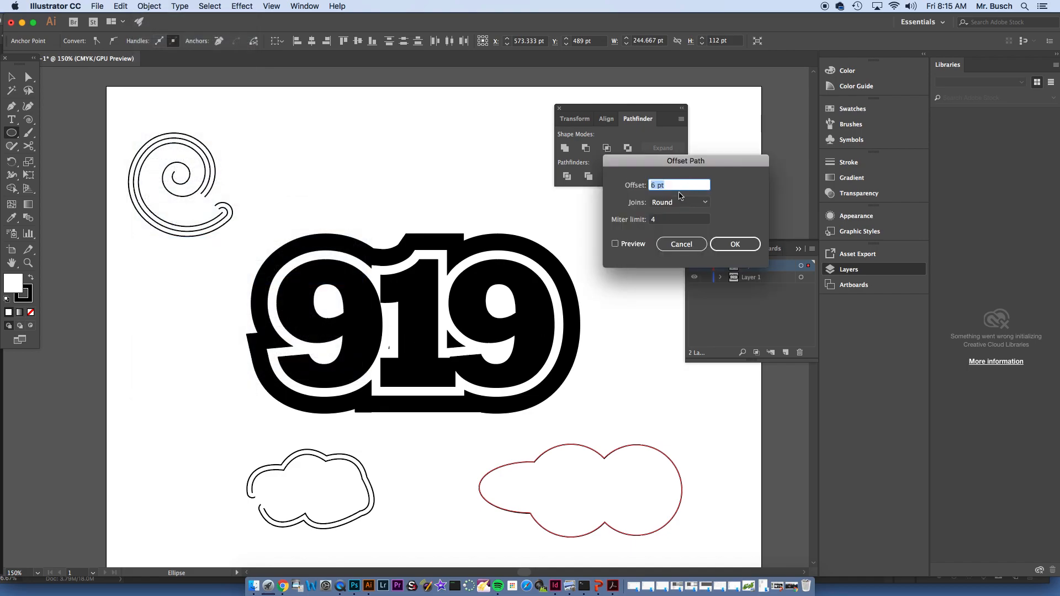
left_click(615, 244)
left_click(728, 245)
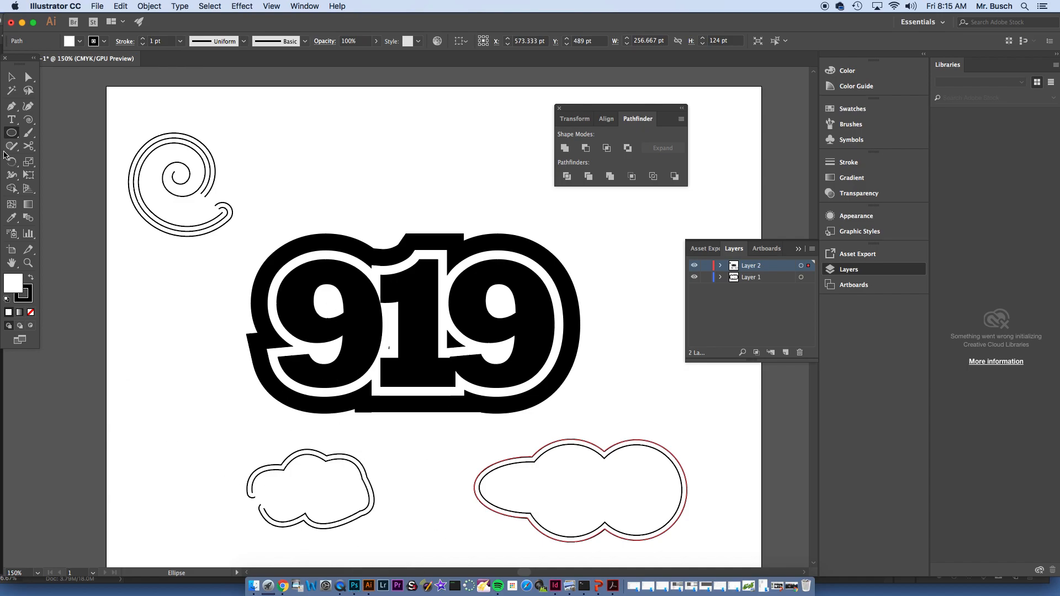
- Draw an empty text area about 302 pt wide and 135 pt high above the 919 with the Type tool
left_click(11, 119)
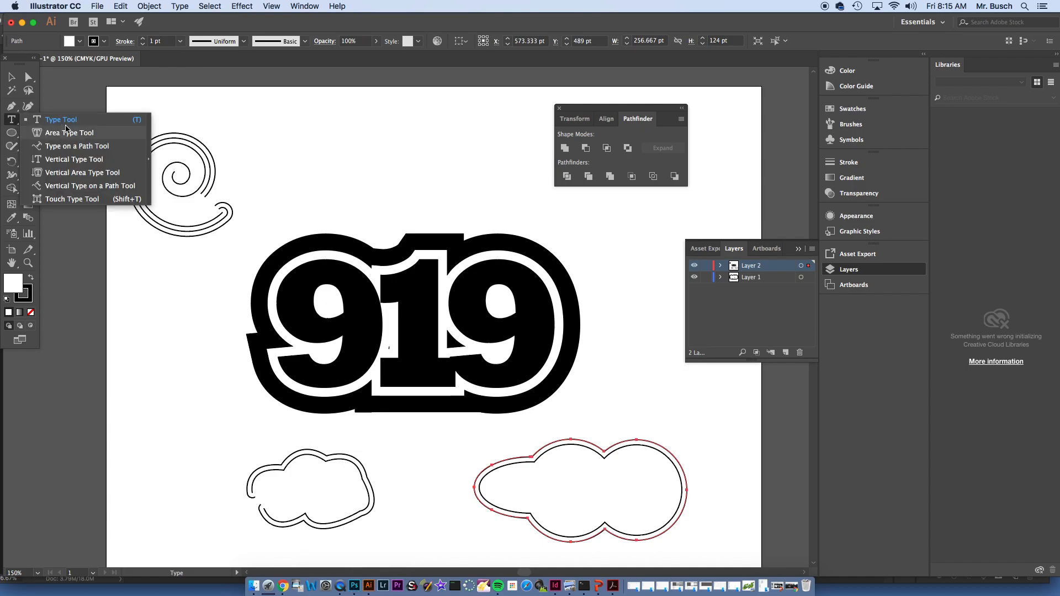
left_click(67, 120)
left_click_drag(296, 115, 548, 226)
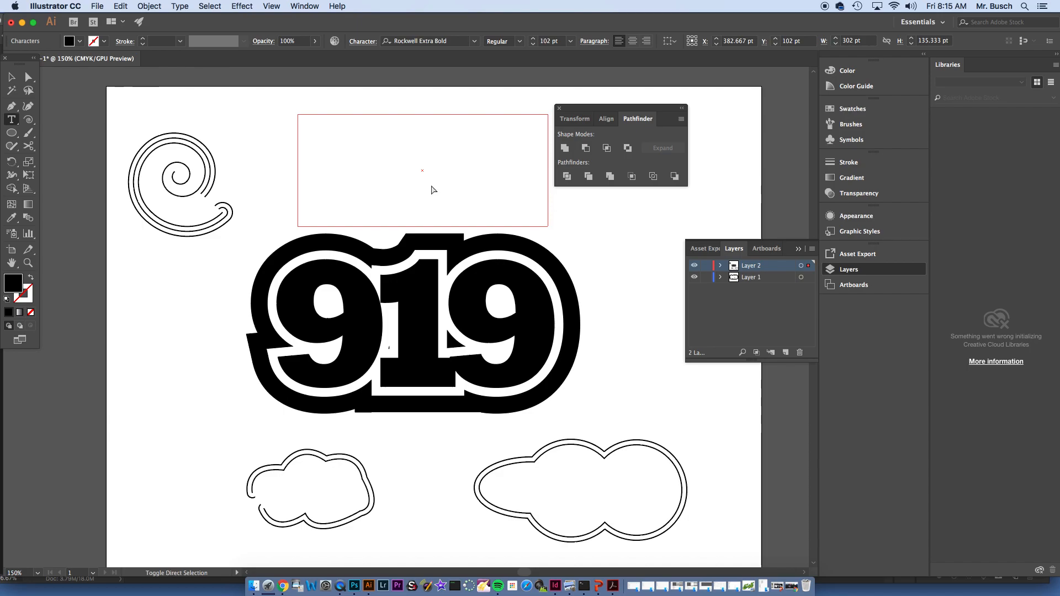
- Switch to Photoshop and hide Layer 6 and Layer 5 so only the building photo on Layer 7 is shown
left_click(355, 586)
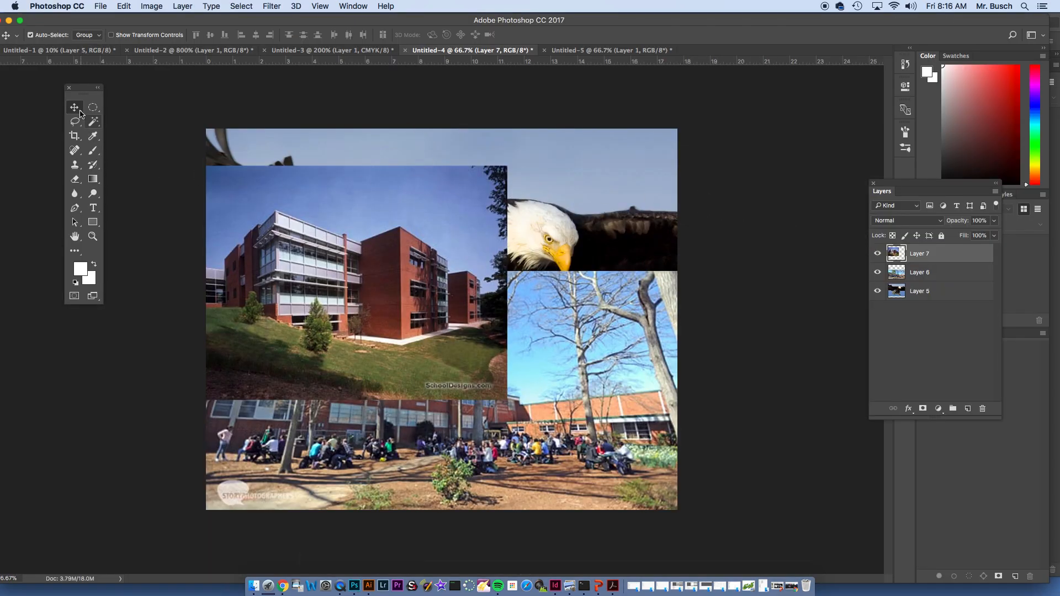
left_click_drag(877, 272, 877, 291)
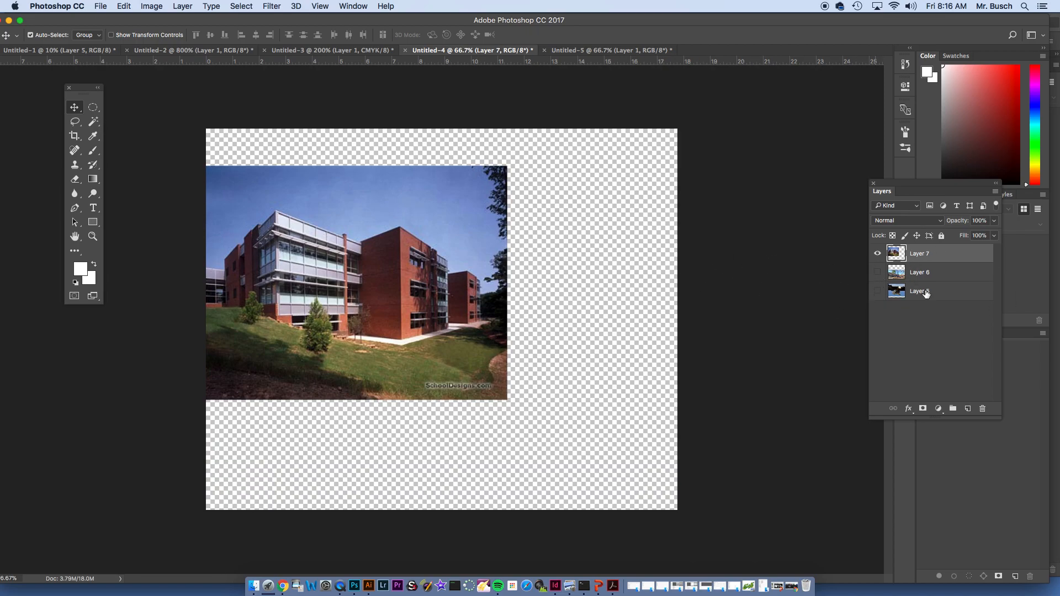
left_click_drag(913, 181, 712, 162)
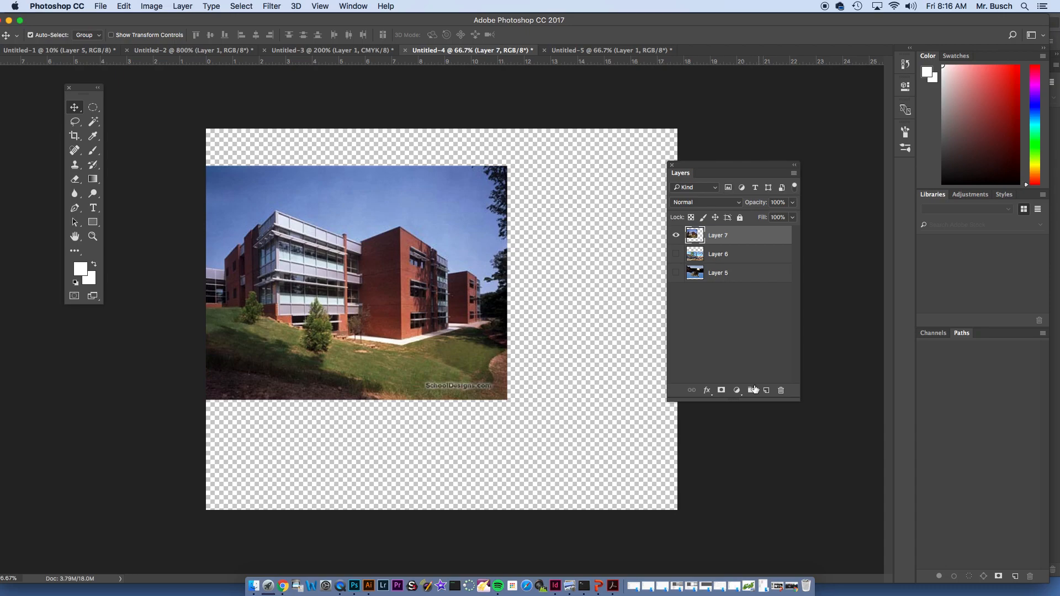
- Add a layer mask to Layer 7 and set up a black brush of size 84
left_click(721, 390)
left_click(98, 267)
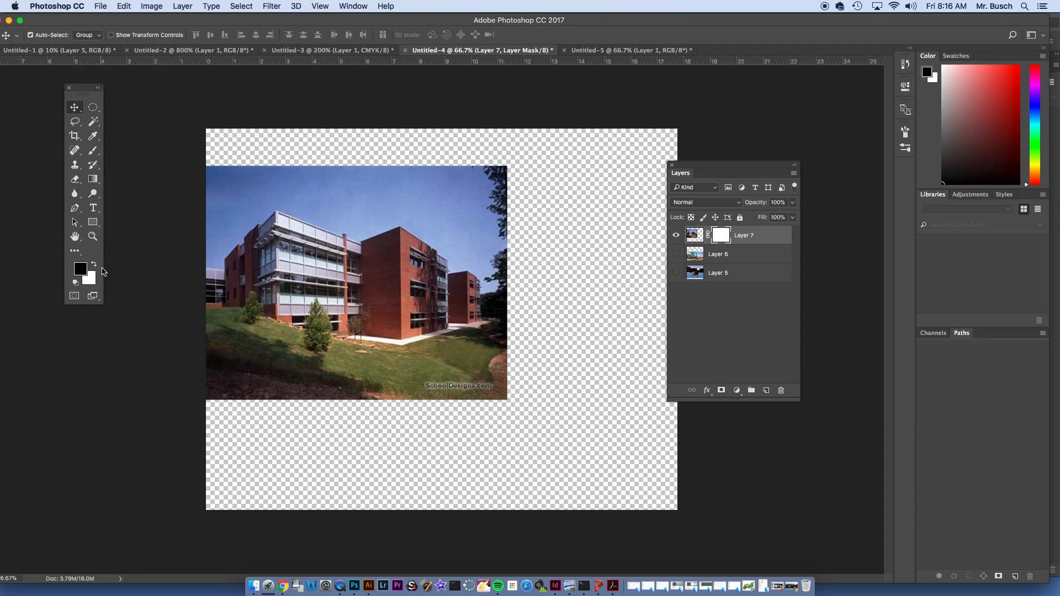
left_click(94, 150)
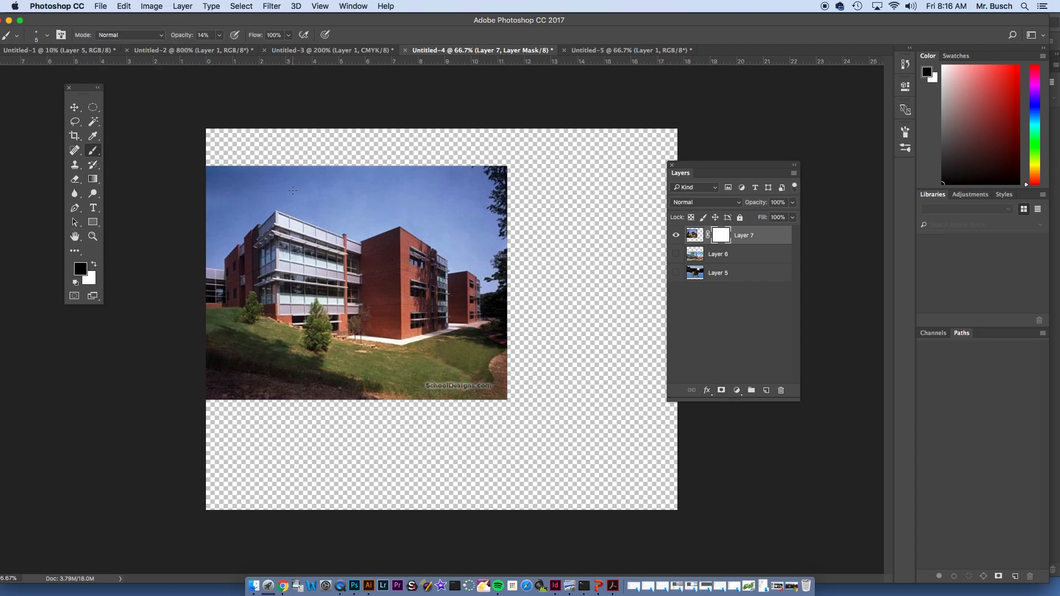
left_click(43, 37)
left_click_drag(65, 74, 77, 71)
- Set the brush opacity to 100% and paint out the sky and the right and lower edges of the building photo on Layer 7's mask
mouse_move(326, 176)
left_mouse_down()
mouse_move(405, 188)
mouse_move(360, 177)
left_mouse_up()
left_click(220, 35)
left_click_drag(219, 51, 265, 51)
mouse_move(320, 184)
left_mouse_down()
mouse_move(461, 190)
mouse_move(322, 198)
mouse_move(257, 176)
mouse_move(208, 185)
mouse_move(187, 236)
mouse_move(219, 192)
mouse_move(193, 248)
mouse_move(251, 193)
mouse_move(252, 208)
mouse_move(208, 250)
mouse_move(255, 198)
mouse_move(278, 198)
mouse_move(369, 215)
mouse_move(337, 216)
mouse_move(315, 211)
mouse_move(447, 221)
mouse_move(487, 250)
mouse_move(415, 214)
mouse_move(482, 242)
mouse_move(478, 256)
mouse_move(457, 242)
mouse_move(492, 267)
mouse_move(510, 250)
mouse_move(496, 204)
mouse_move(451, 203)
mouse_move(417, 172)
mouse_move(490, 177)
mouse_move(501, 216)
mouse_move(479, 210)
left_mouse_up()
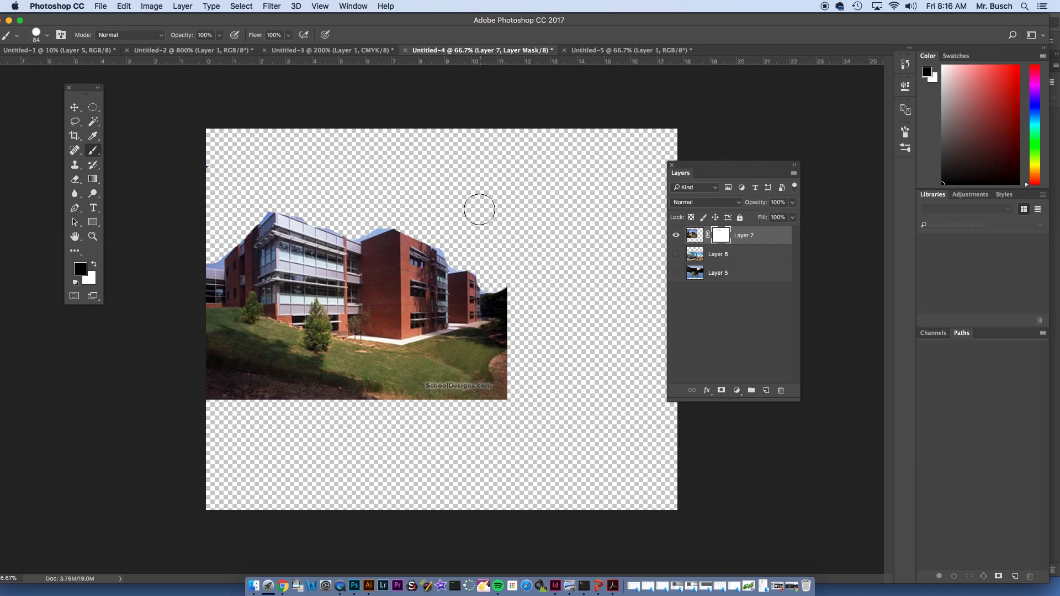
mouse_move(492, 323)
left_mouse_down()
mouse_move(492, 394)
mouse_move(306, 404)
mouse_move(193, 390)
left_mouse_up()
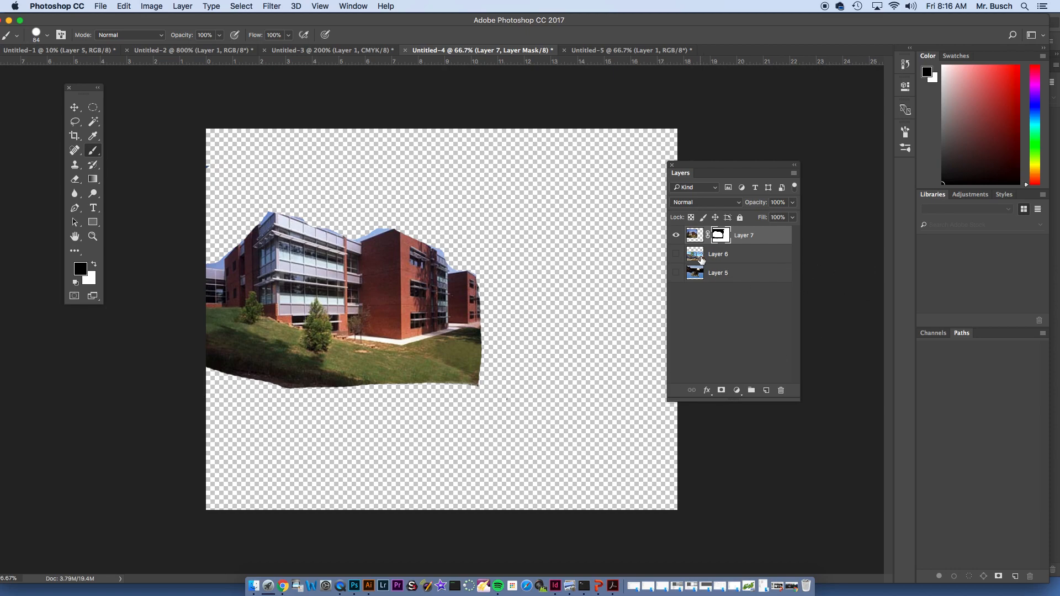
- Hide Layer 7 and show Layer 6 and Layer 5
left_click(675, 236)
left_click(675, 254)
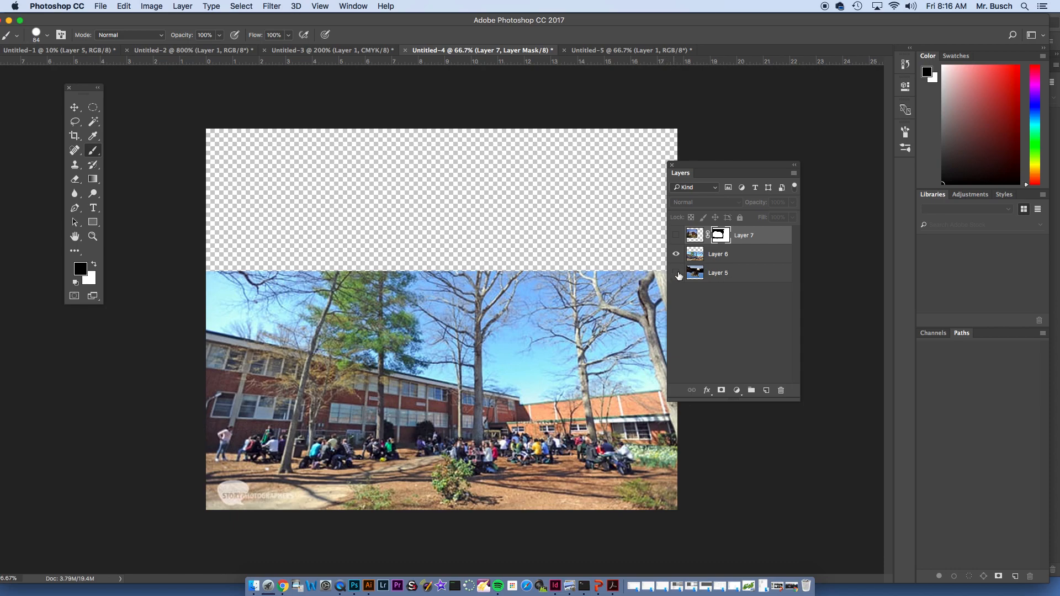
left_click(677, 272)
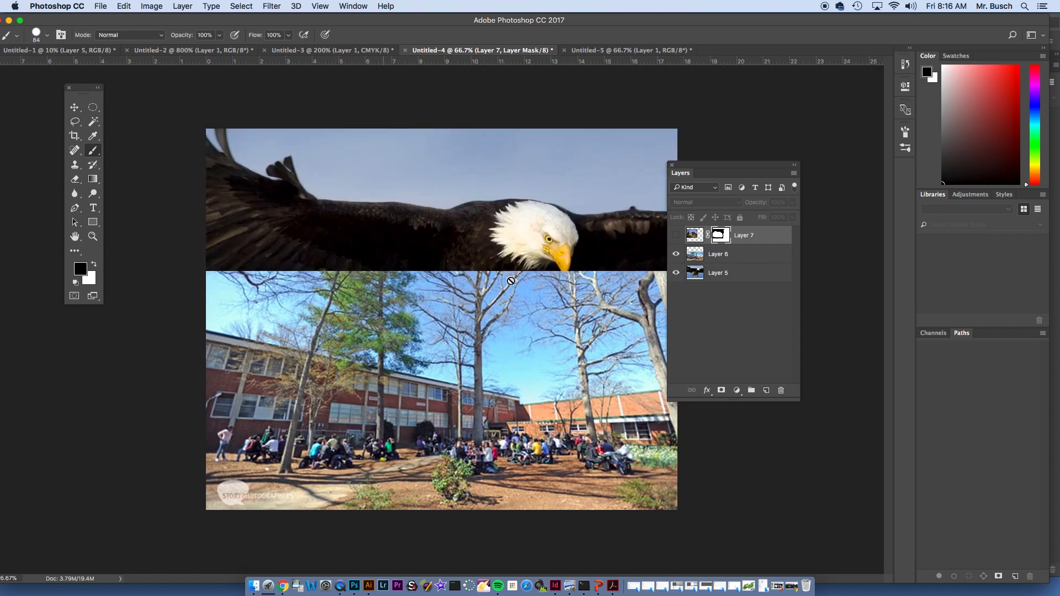
- Add a layer mask to Layer 6 and another to Layer 5
left_click(720, 255)
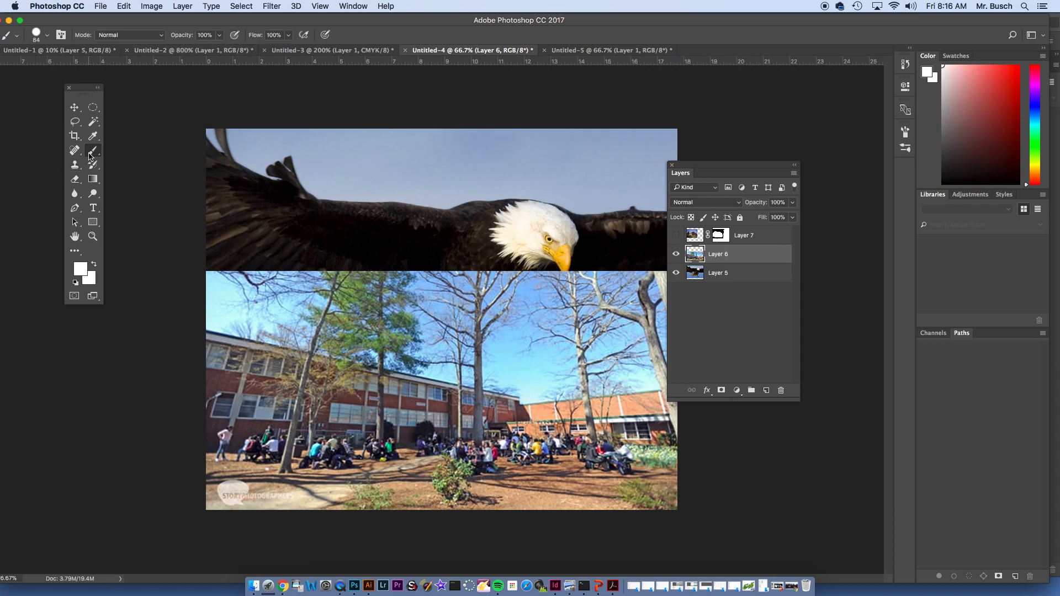
left_click(721, 390)
left_click(722, 273)
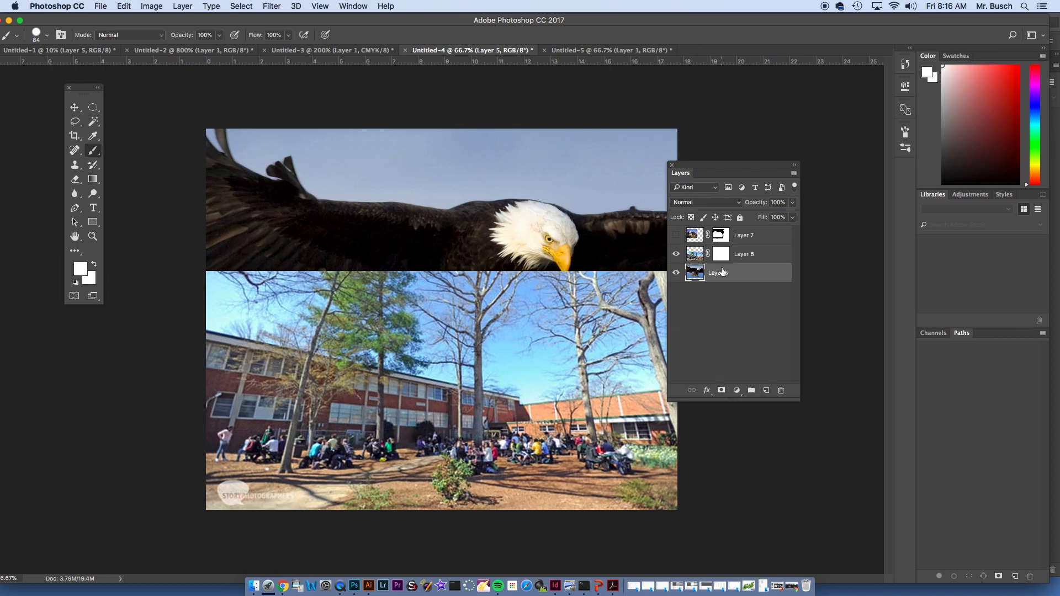
left_click(721, 391)
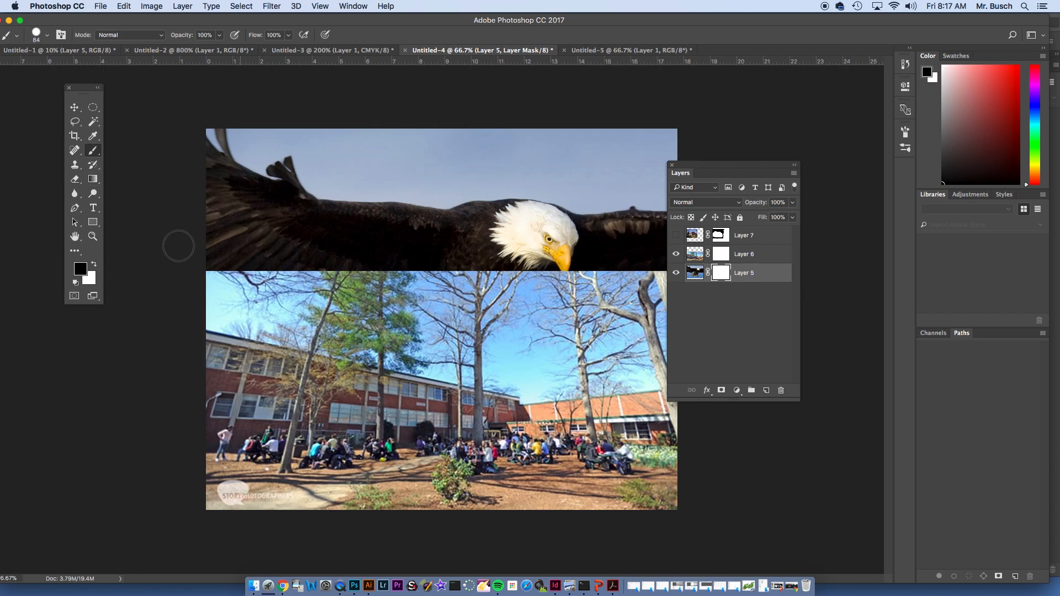
- Lower the brush opacity to about 36% and paint black over the upper sky on Layer 6's mask to partly reveal the eagle
left_click(220, 35)
left_click_drag(223, 50, 187, 51)
left_click_drag(306, 259, 320, 259)
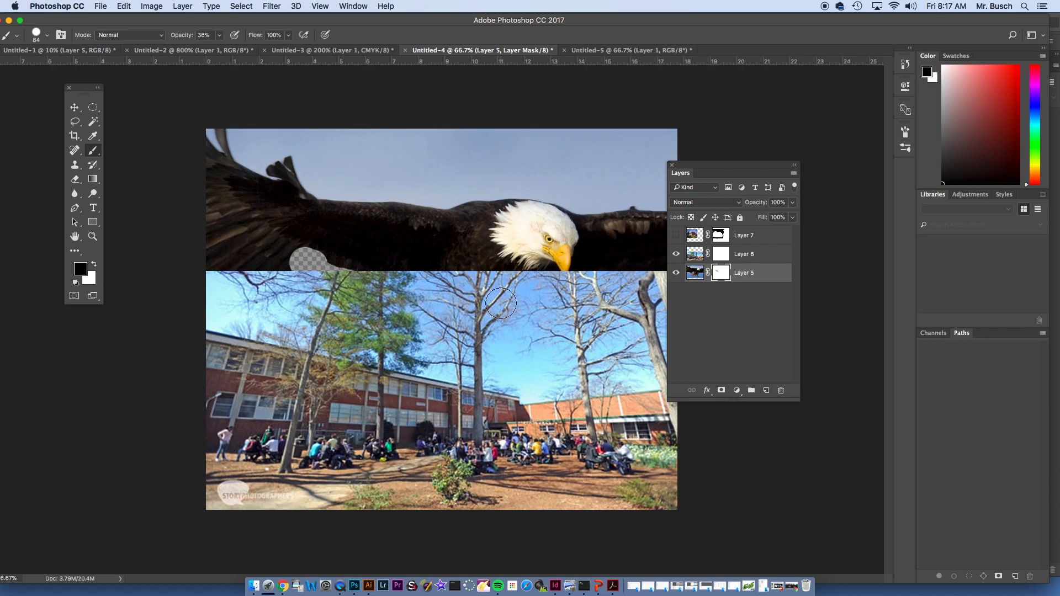
key("super+z")
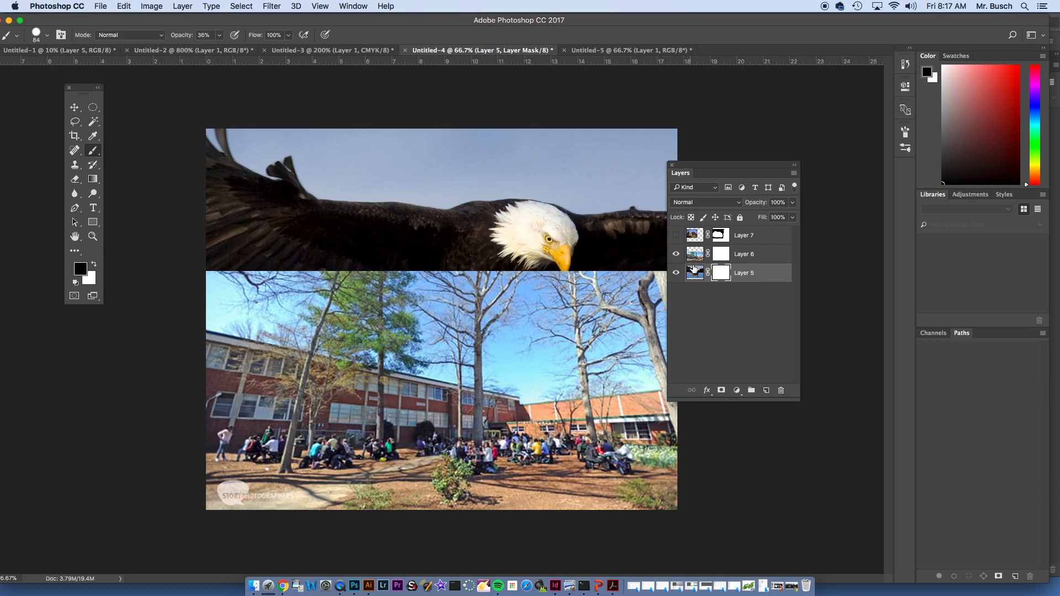
left_click(721, 255)
mouse_move(334, 298)
left_mouse_down()
mouse_move(395, 290)
mouse_move(378, 289)
mouse_move(390, 276)
mouse_move(420, 280)
mouse_move(361, 284)
mouse_move(486, 286)
mouse_move(383, 299)
mouse_move(387, 283)
mouse_move(331, 274)
mouse_move(323, 294)
mouse_move(281, 288)
mouse_move(365, 313)
mouse_move(280, 288)
mouse_move(433, 318)
mouse_move(473, 302)
mouse_move(517, 308)
mouse_move(473, 287)
mouse_move(489, 282)
mouse_move(482, 292)
mouse_move(421, 277)
mouse_move(387, 289)
mouse_move(284, 275)
mouse_move(367, 311)
mouse_move(335, 305)
mouse_move(320, 296)
mouse_move(325, 284)
mouse_move(425, 298)
mouse_move(385, 316)
mouse_move(526, 312)
mouse_move(540, 298)
mouse_move(465, 286)
left_mouse_up()
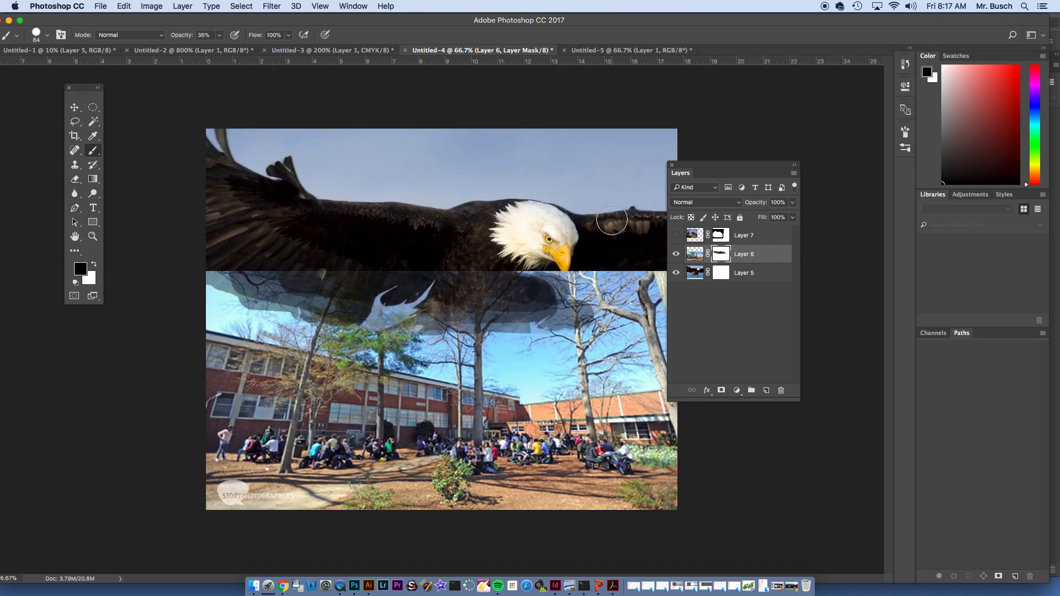
- Apply and remove the layer masks of Layer 6 and Layer 5, and delete Layer 7
left_click_drag(730, 256, 780, 390)
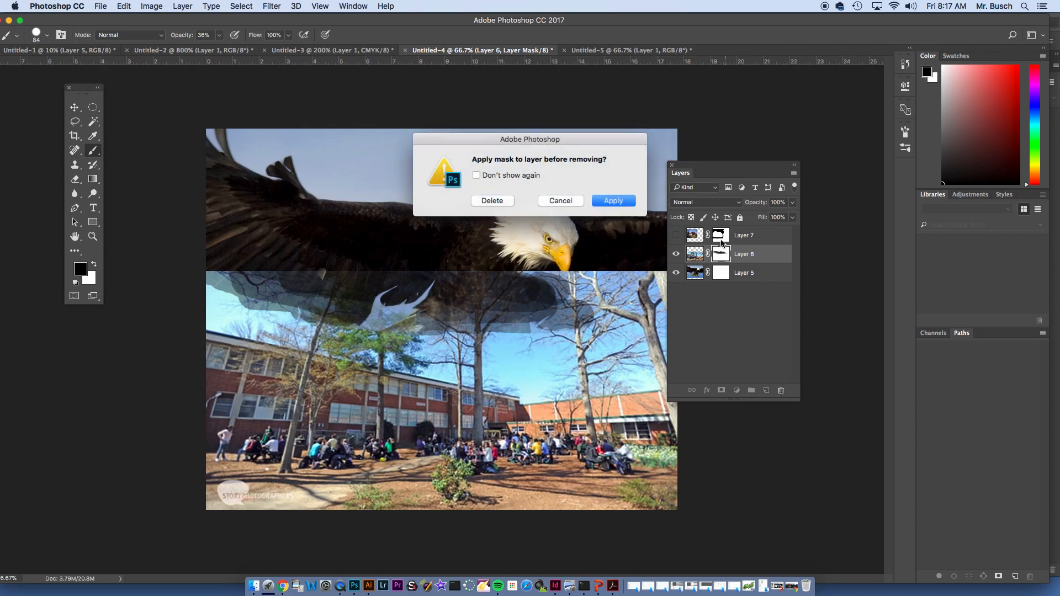
left_click(601, 200)
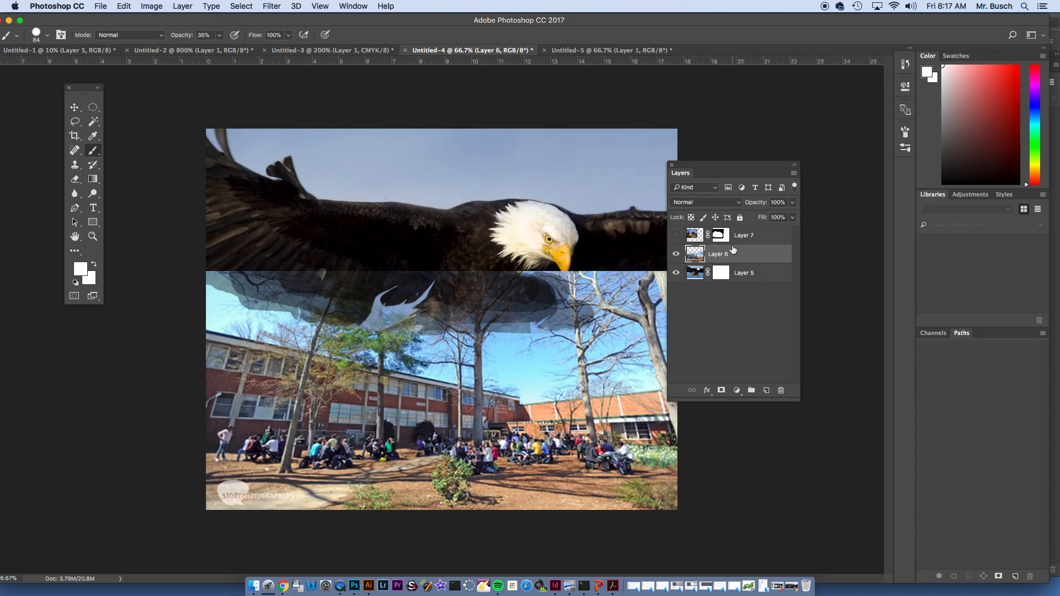
left_click_drag(753, 237, 781, 390)
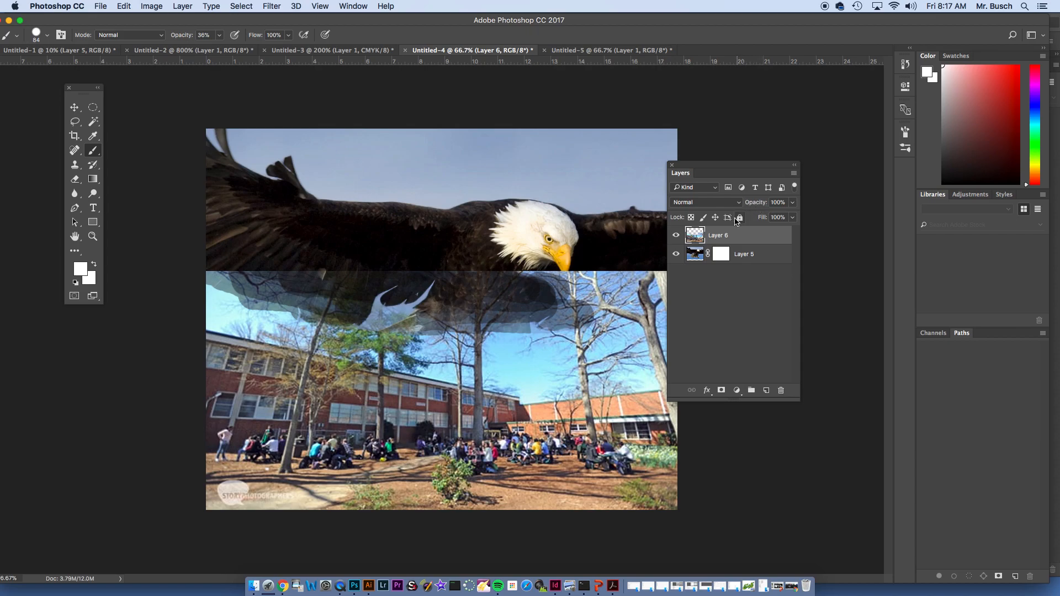
left_click_drag(725, 256, 780, 390)
left_click(613, 202)
- Step back through the history to restore Layer 7 and the layer masks on Layer 6 and Layer 5
key("super+z")
key("super+z")
key("super+alt+z")
key("super+alt+z")
key("super+alt+z")
key("super+alt+z")
key("super+alt+z")
key("super+alt+z")
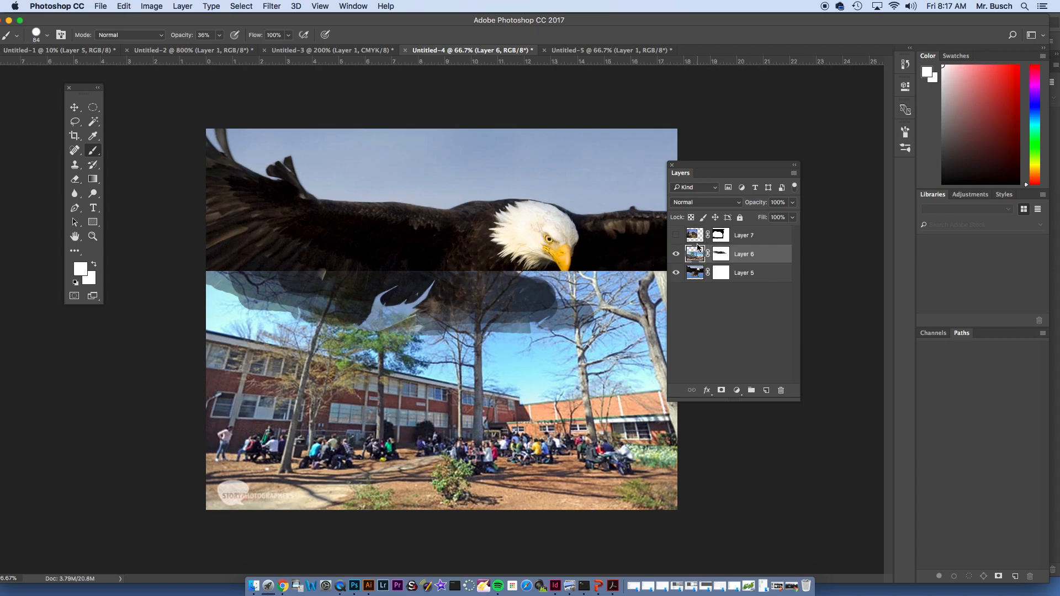
- Discard the layer masks of Layer 6 and Layer 5 without applying them, and delete Layer 7
left_click_drag(720, 252, 781, 390)
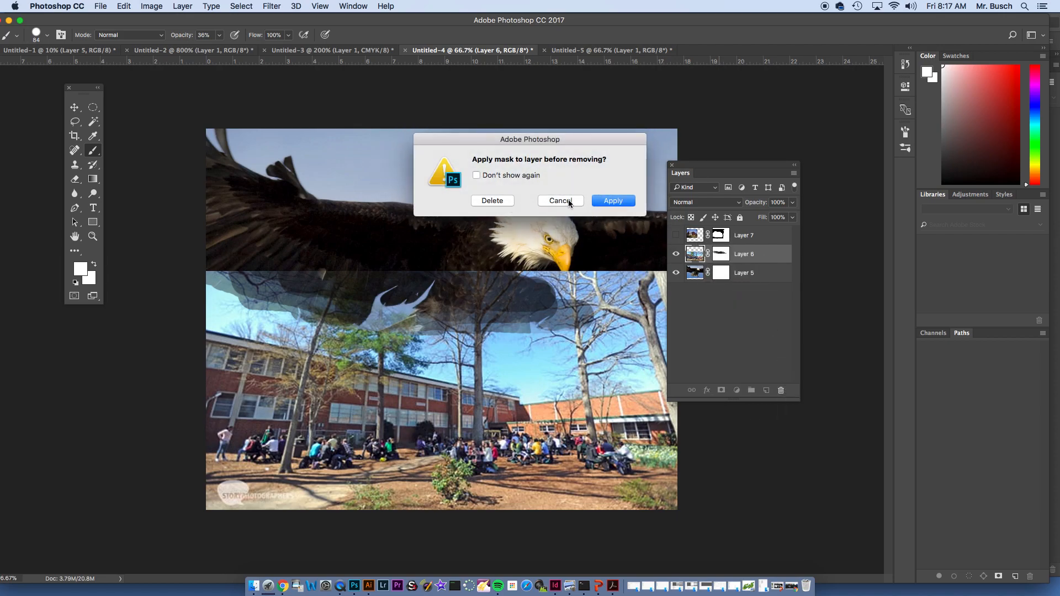
left_click(491, 201)
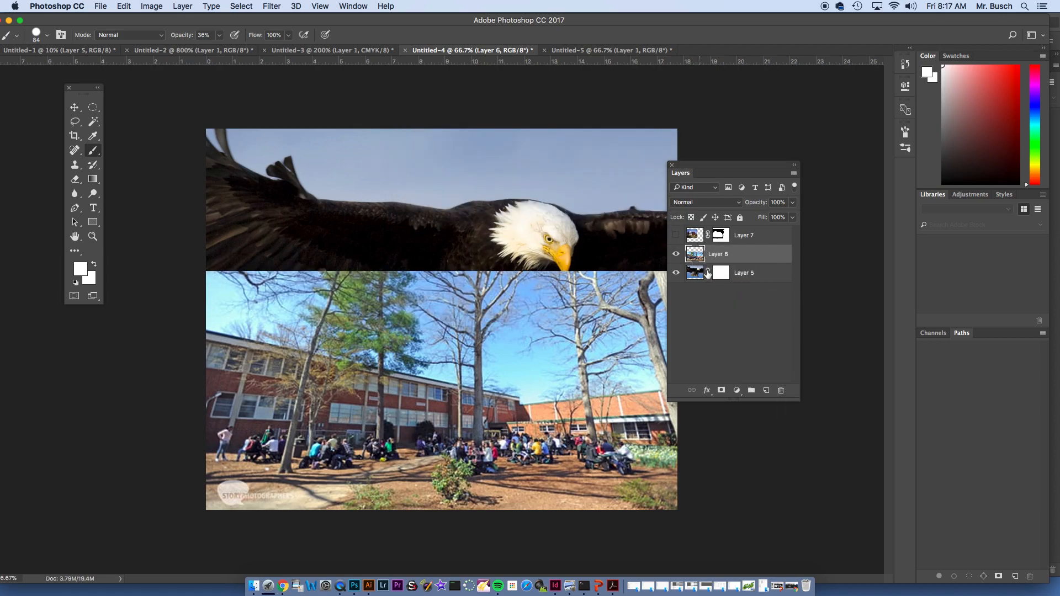
left_click(722, 274)
left_click_drag(723, 275, 780, 390)
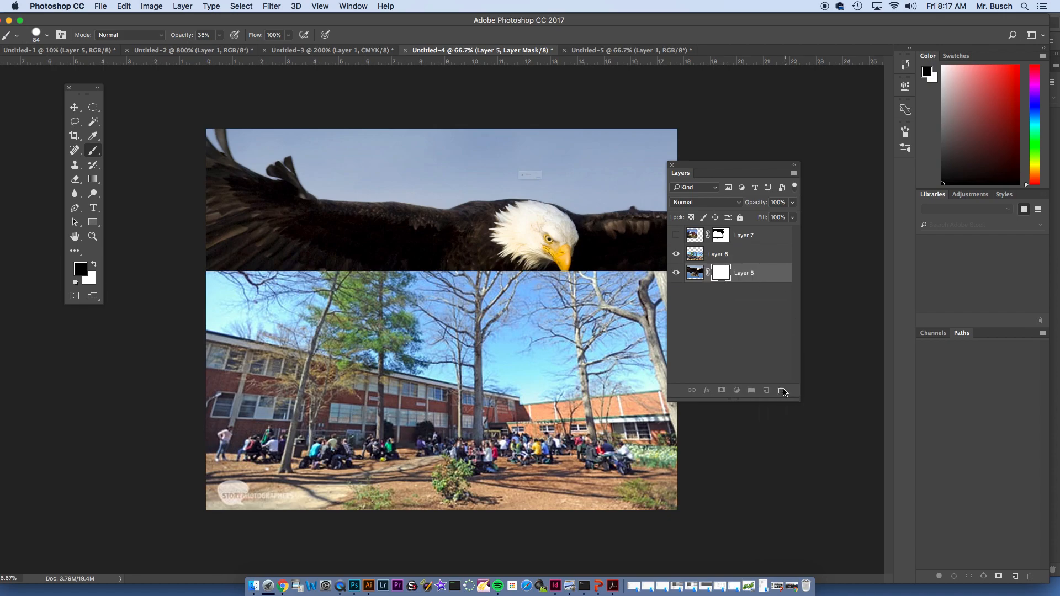
left_click(496, 201)
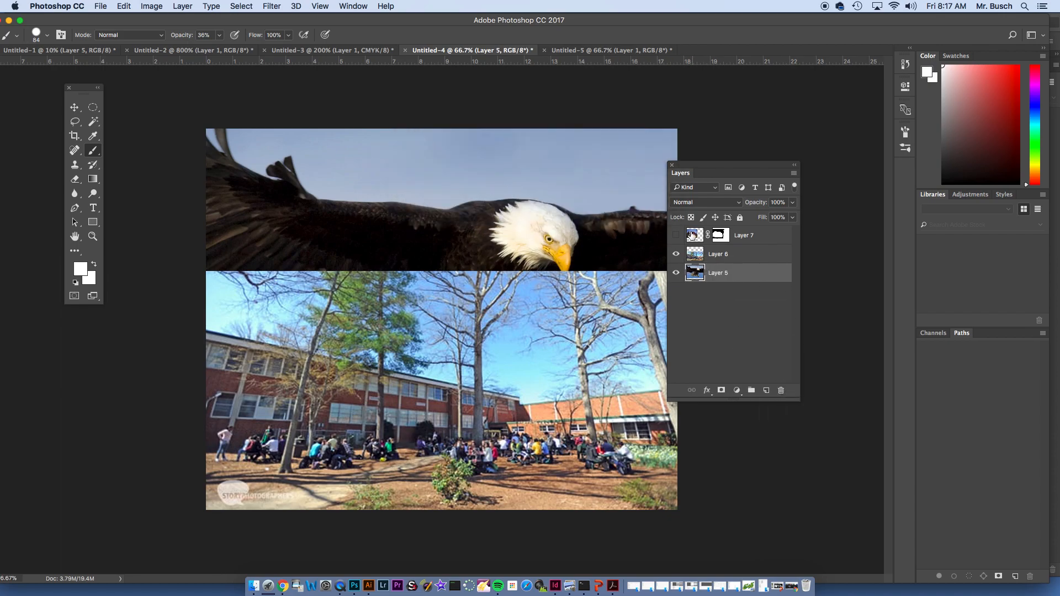
left_click_drag(759, 236, 782, 393)
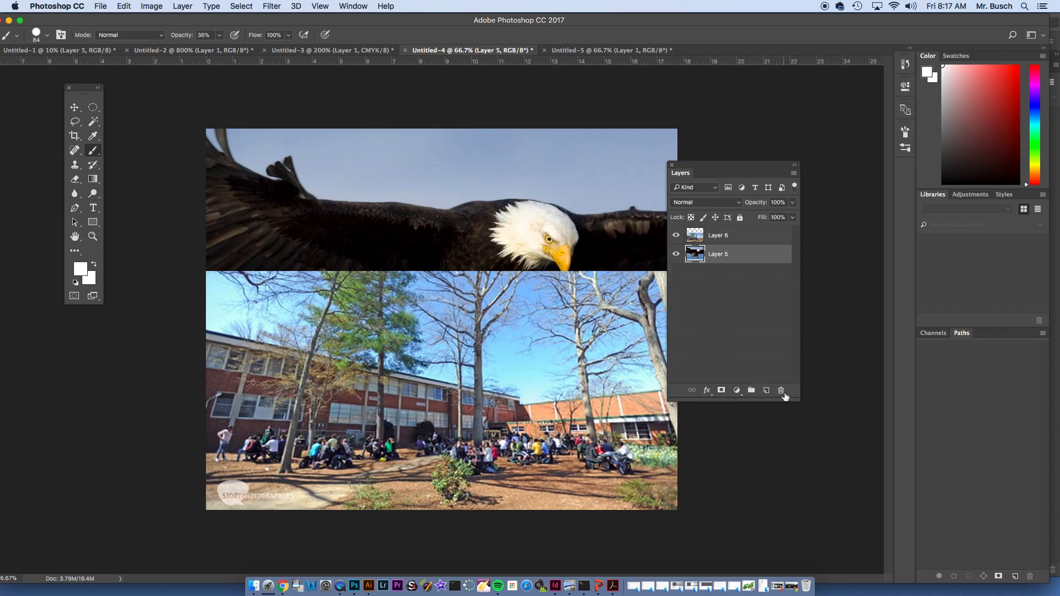
- Set the blend mode of Layer 6, the school photo, to Multiply
left_click(718, 232)
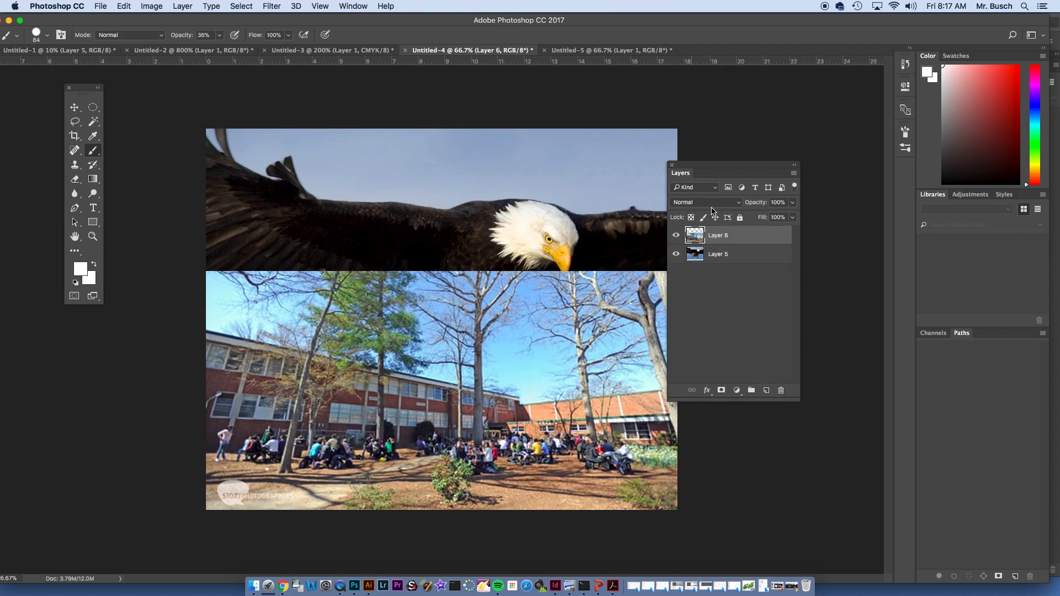
left_click(707, 212)
left_click(703, 234)
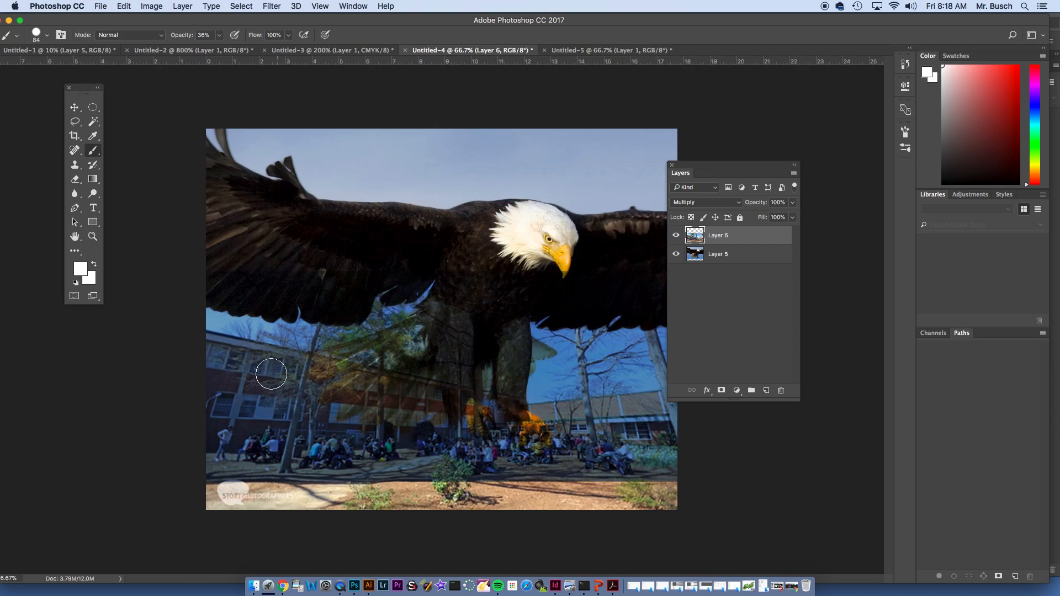
- Add a layer mask to Layer 6
left_click(741, 254)
left_click(731, 236)
left_click(721, 390)
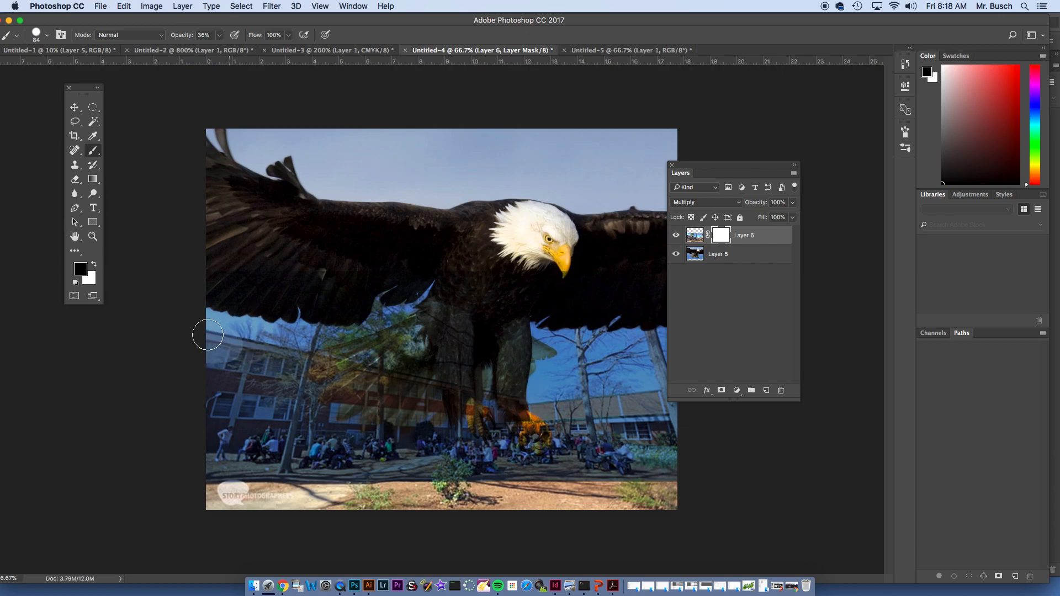
- Raise the brush opacity to 100% and paint black on Layer 6's mask to hide the lower-left part of the school photo
left_click(220, 36)
mouse_move(197, 407)
left_mouse_down()
mouse_move(232, 409)
mouse_move(202, 347)
mouse_move(230, 498)
mouse_move(226, 463)
mouse_move(253, 426)
mouse_move(244, 390)
mouse_move(259, 411)
mouse_move(203, 332)
mouse_move(254, 335)
mouse_move(204, 324)
mouse_move(280, 341)
mouse_move(234, 340)
mouse_move(250, 406)
mouse_move(262, 355)
mouse_move(249, 397)
mouse_move(265, 436)
left_mouse_up()
mouse_move(313, 465)
left_mouse_down()
mouse_move(284, 442)
mouse_move(298, 486)
mouse_move(312, 403)
left_mouse_up()
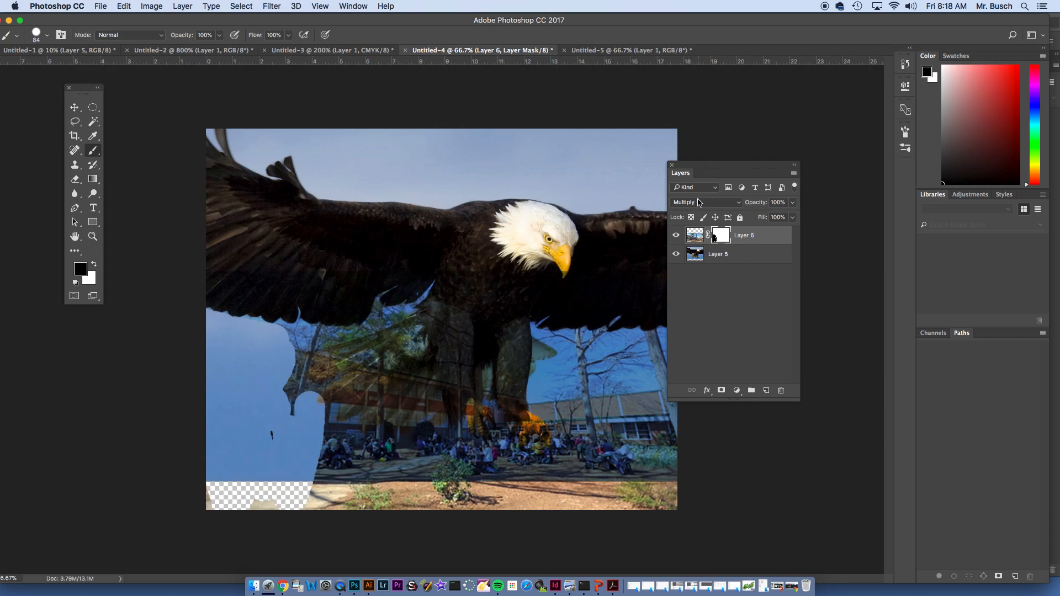